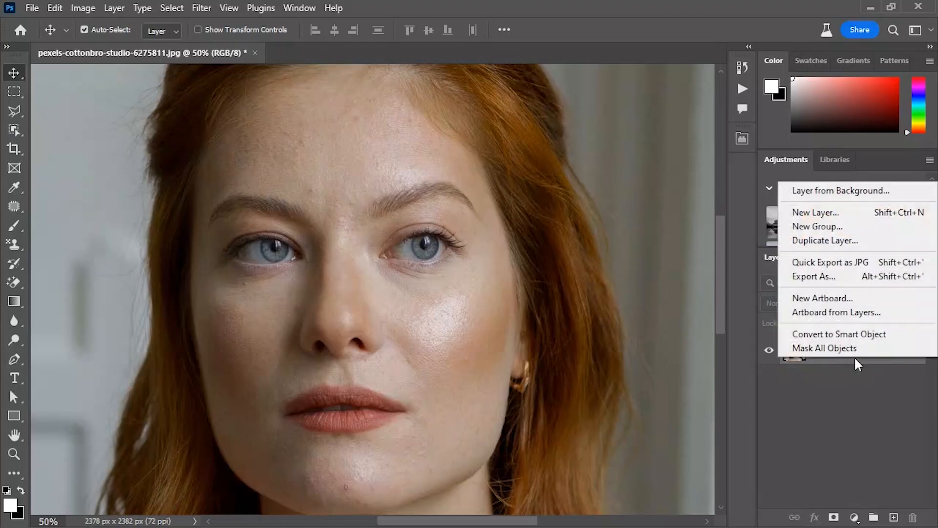
Duplicate the Background layer and name the copy Retouch
left_click(831, 241)
left_click(506, 152)
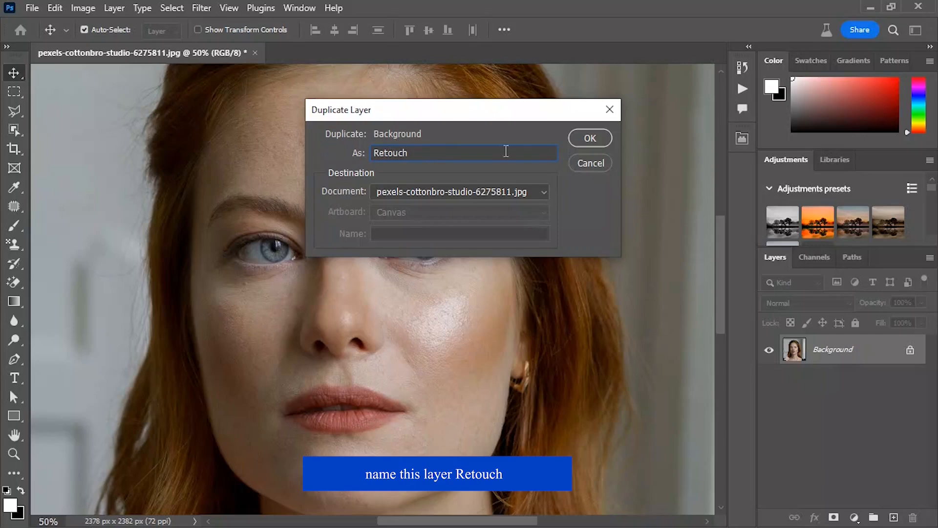
left_click(586, 138)
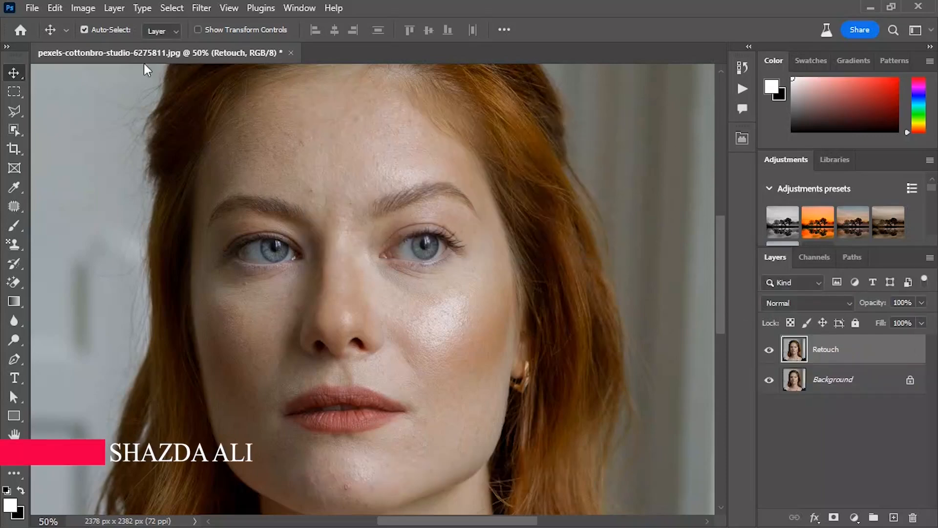
Invert the colours of the Retouch layer
left_click(94, 10)
mouse_move(118, 47)
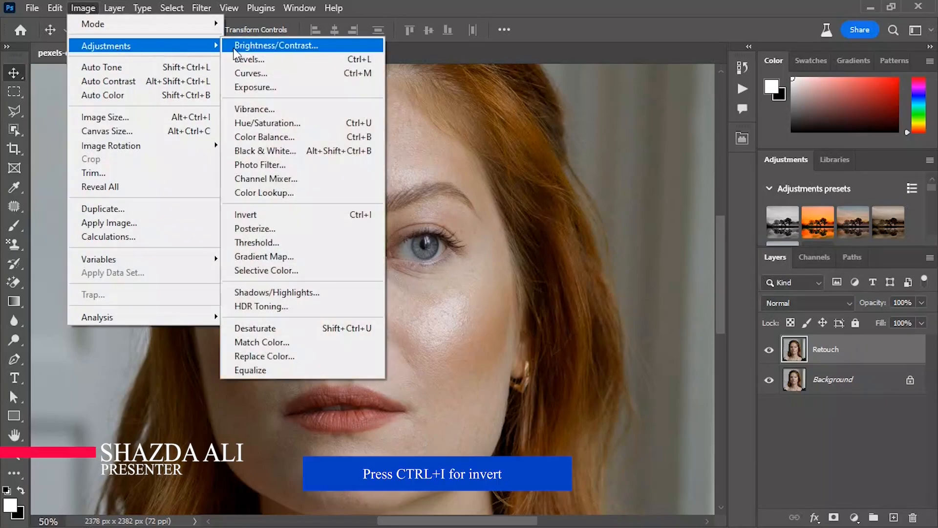
left_click(277, 216)
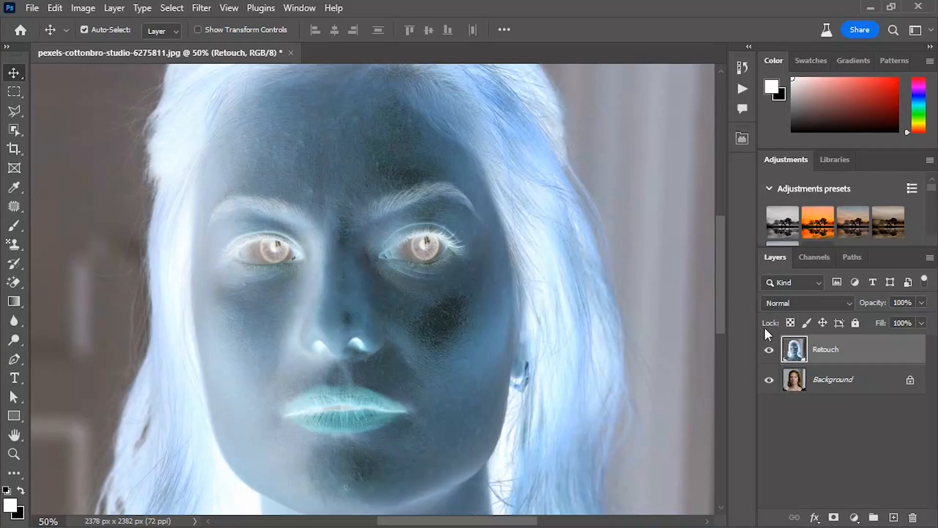
Set the Retouch layer's blend mode to Vivid Light and convert the layer to a smart object
left_click(778, 303)
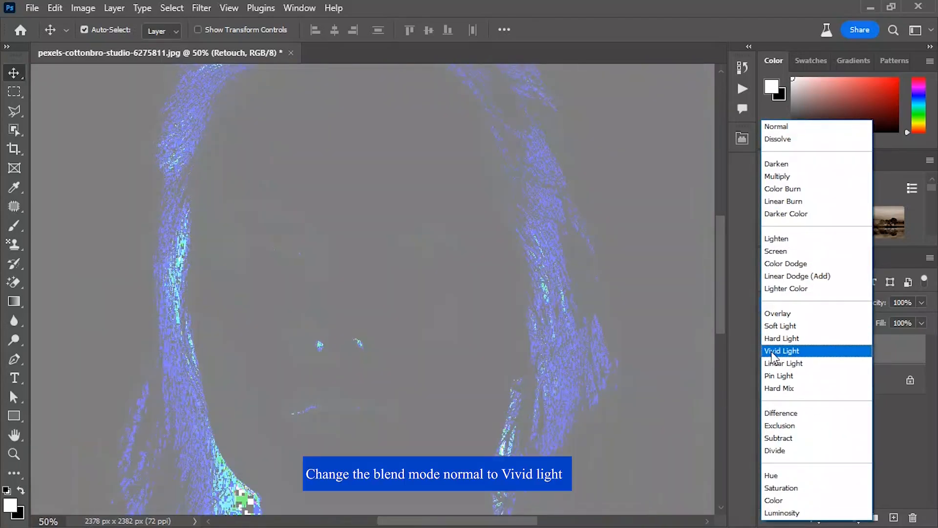
left_click(779, 352)
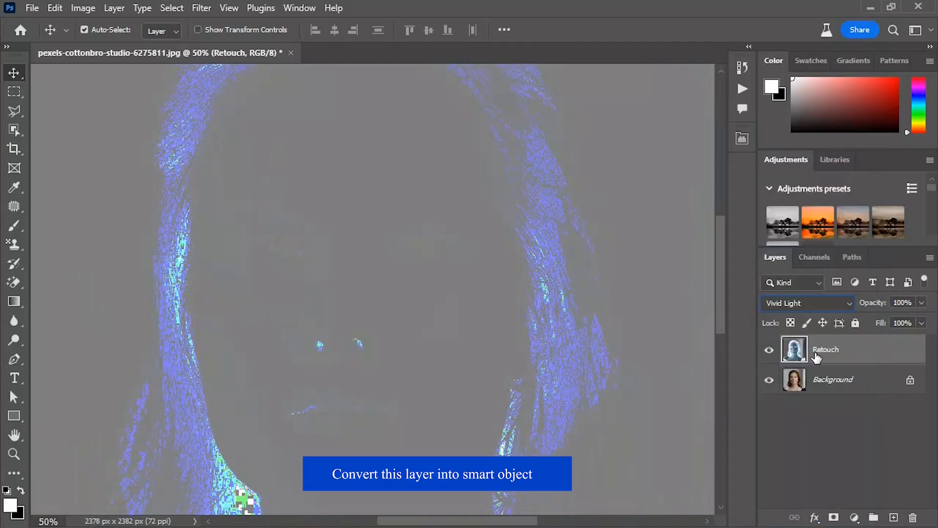
right_click(869, 357)
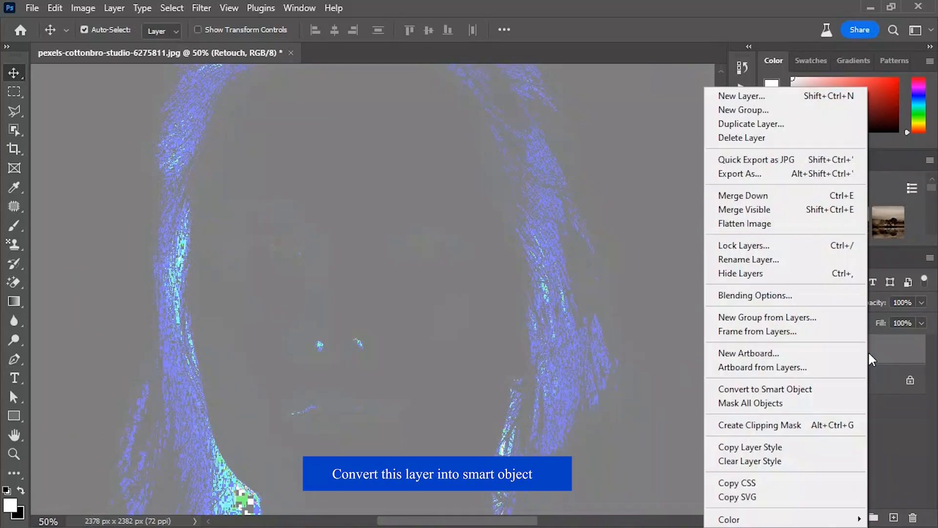
left_click(781, 389)
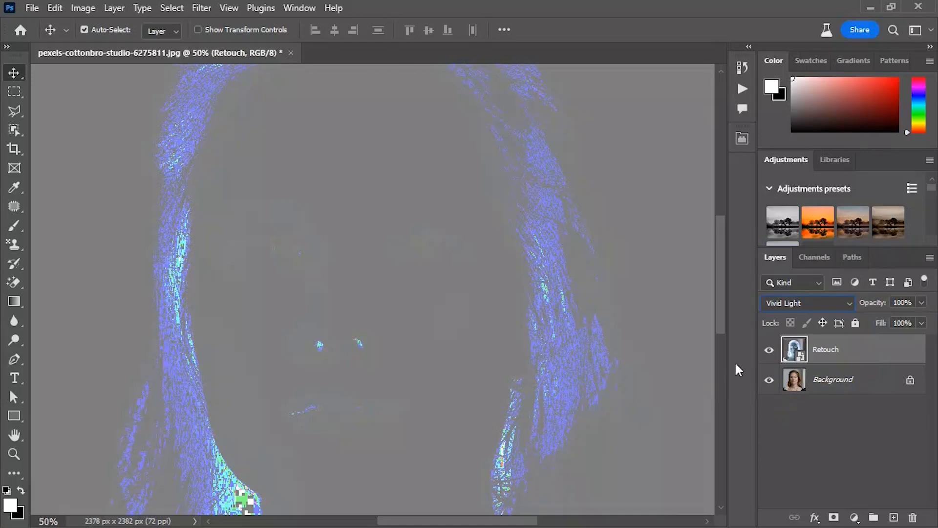
Apply a High Pass filter with a radius of 11.1 pixels to the Retouch layer
left_click(198, 8)
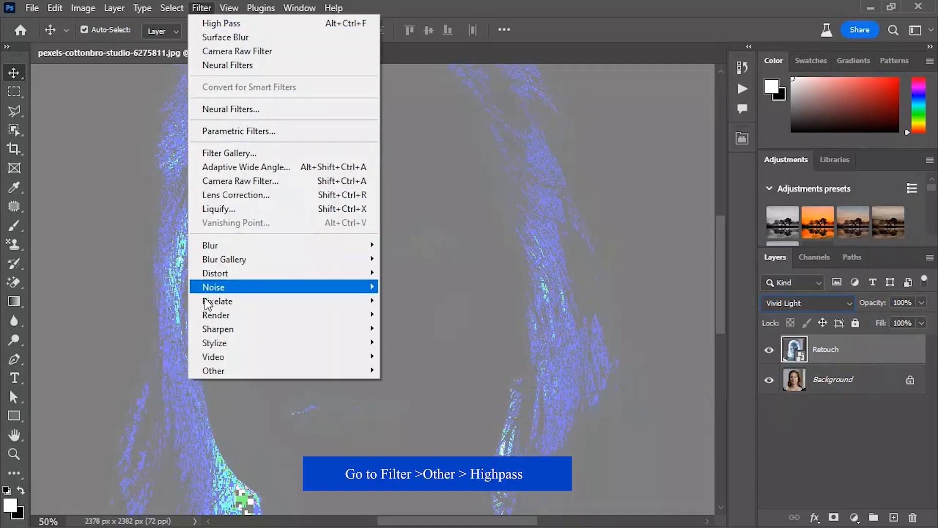
mouse_move(212, 373)
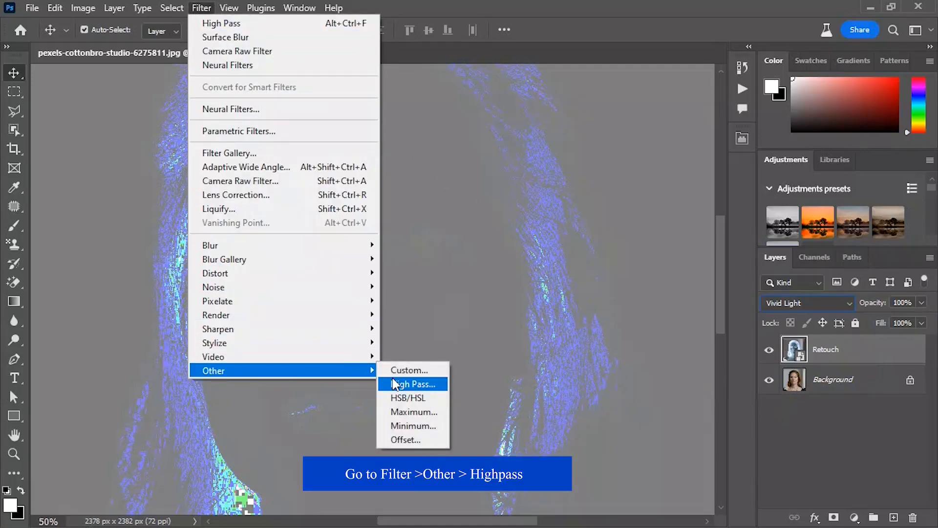
left_click(408, 383)
left_click_drag(441, 150, 640, 109)
left_click_drag(569, 334, 614, 335)
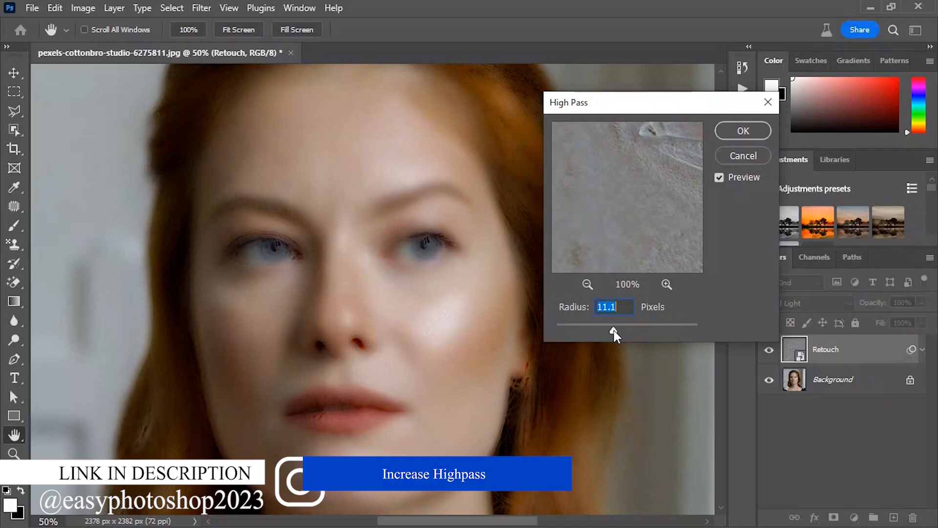
left_click(733, 139)
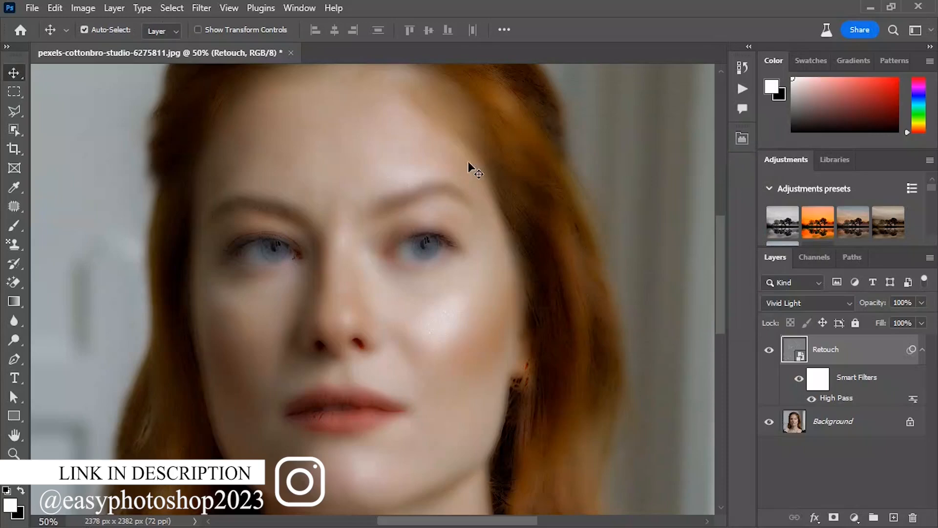
Apply a Gaussian Blur with a radius of 3.7 pixels to the Retouch smart object
left_click(201, 8)
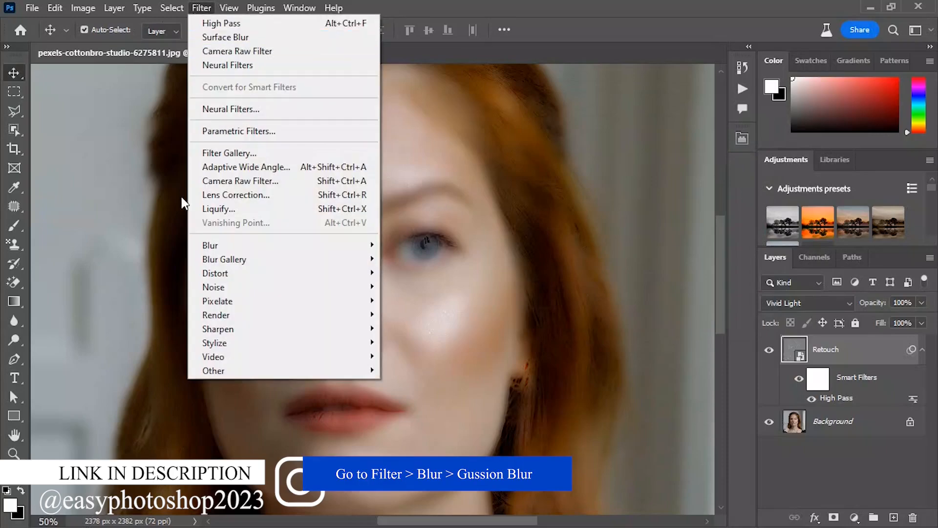
mouse_move(274, 250)
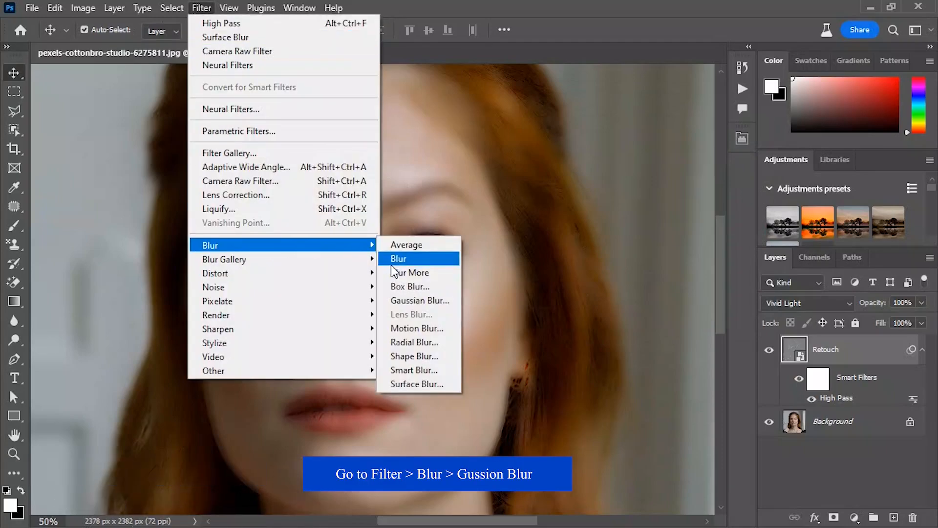
left_click(418, 300)
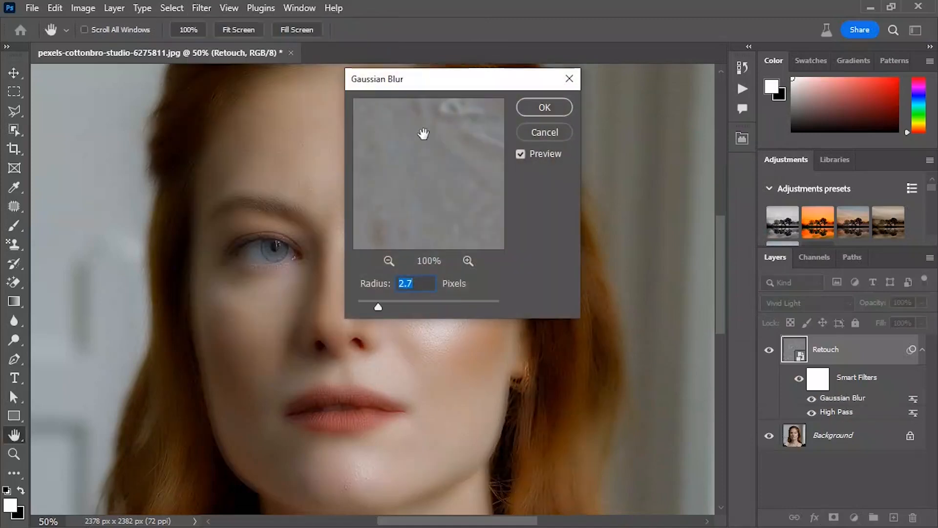
left_click_drag(424, 90, 640, 121)
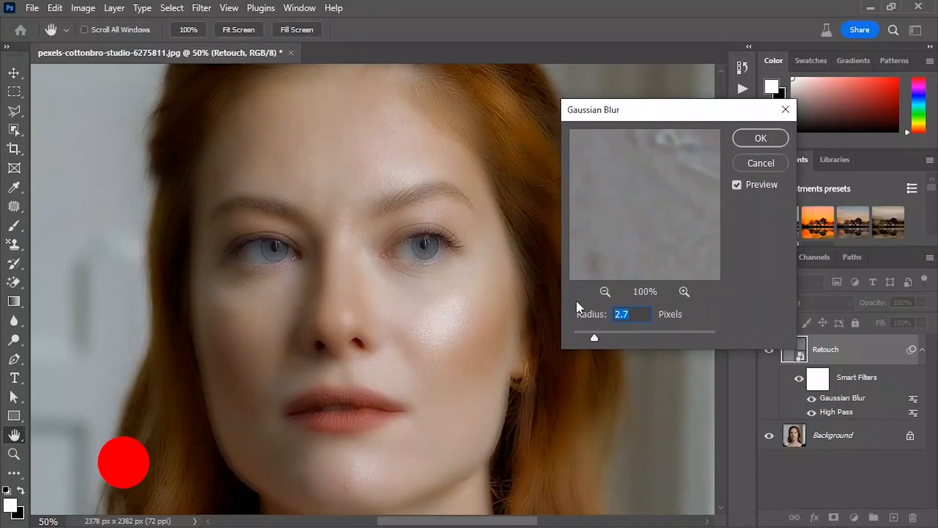
left_click_drag(594, 340, 602, 340)
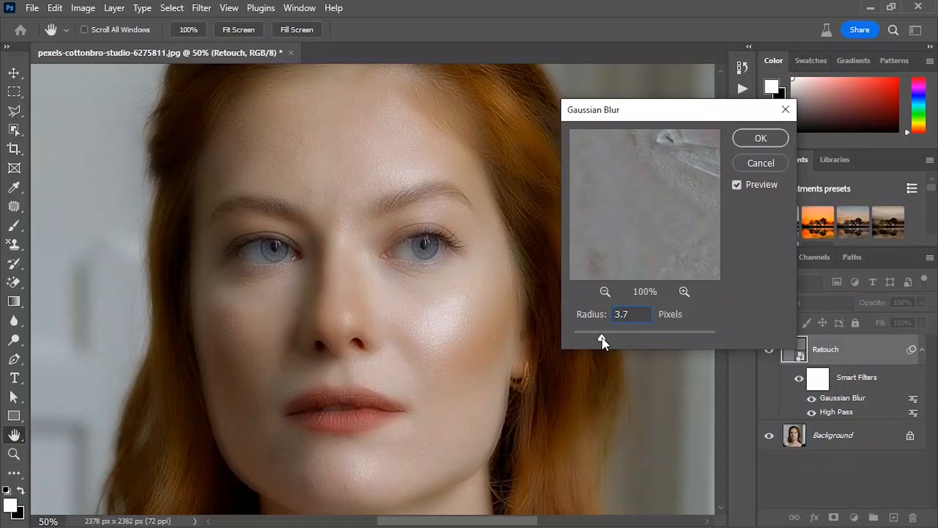
left_click_drag(644, 314, 579, 309)
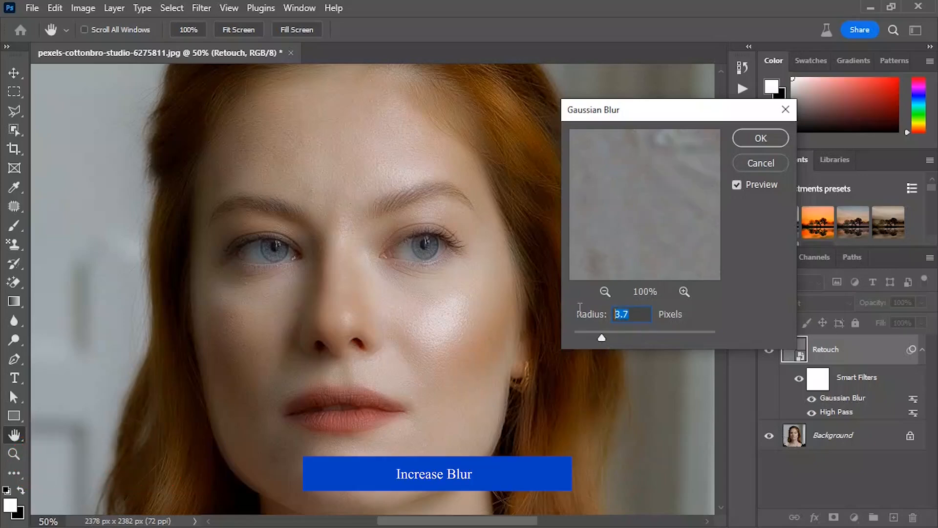
left_click(760, 138)
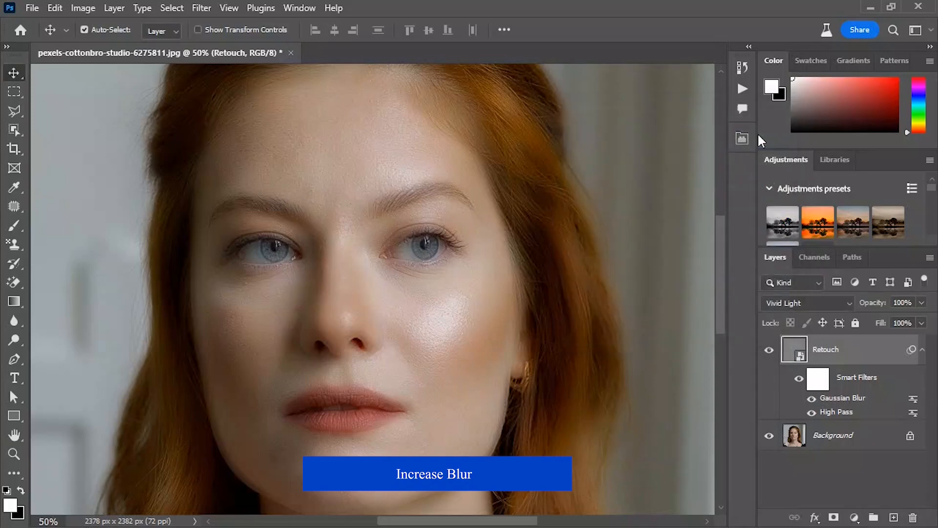
Add a layer mask to the Retouch layer and invert the mask to black
left_click(817, 376)
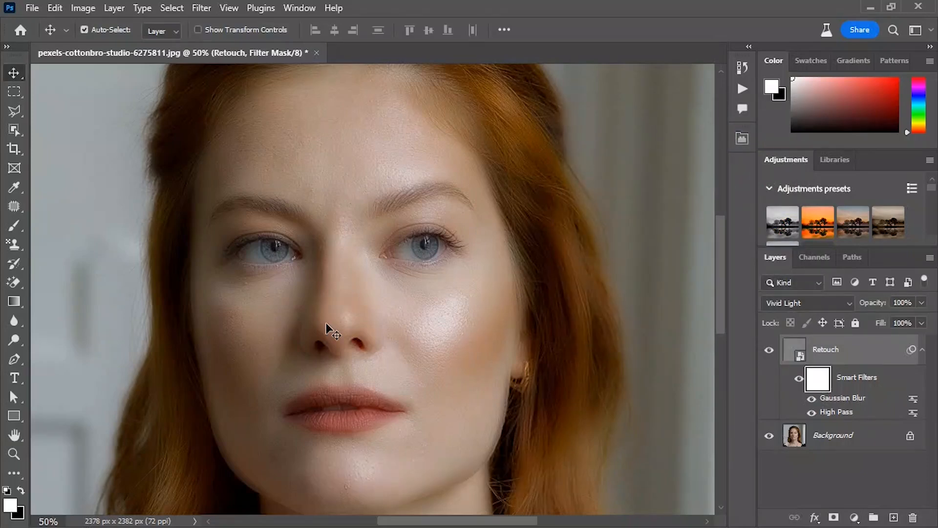
left_click(834, 517)
left_click(819, 340)
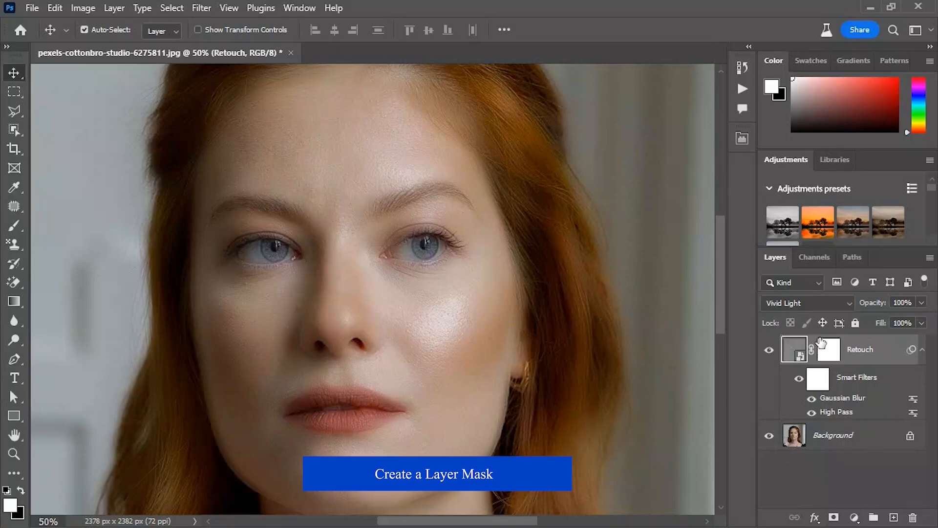
left_click(821, 348)
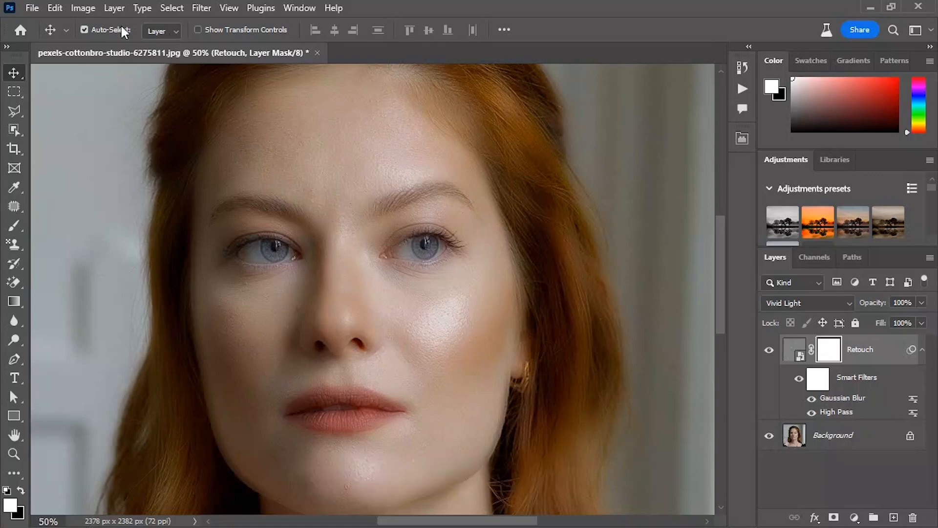
left_click(83, 8)
mouse_move(113, 45)
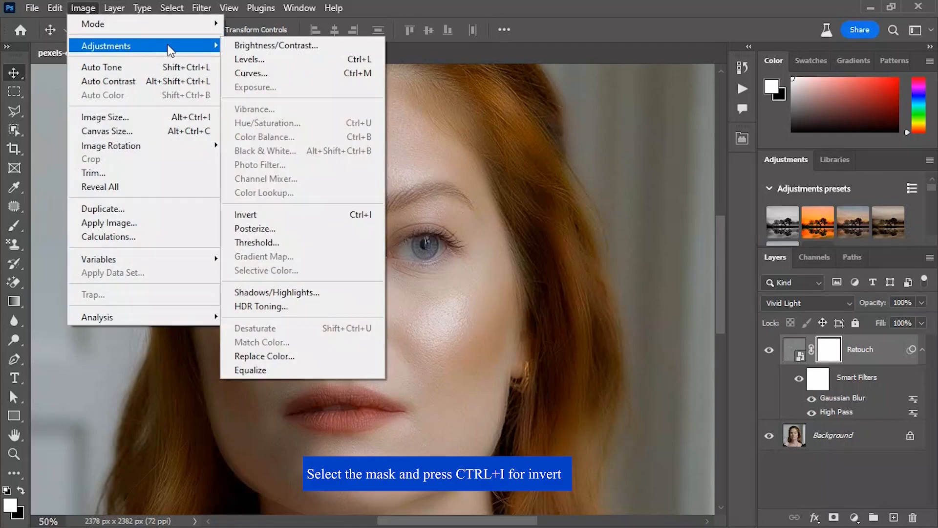
left_click(229, 214)
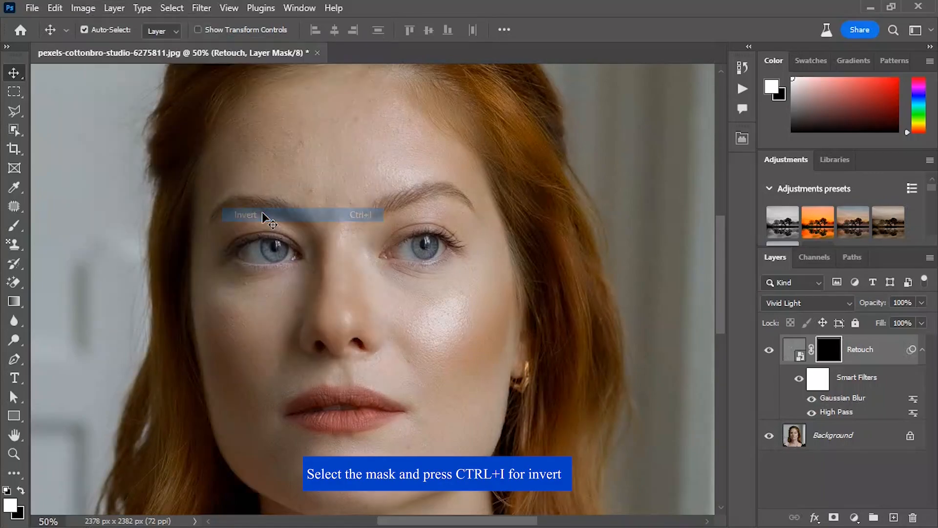
Paint the Retouch layer mask white over the facial skin with a soft round 100-pixel brush, avoiding the eyes, brows and lips
left_click(15, 225)
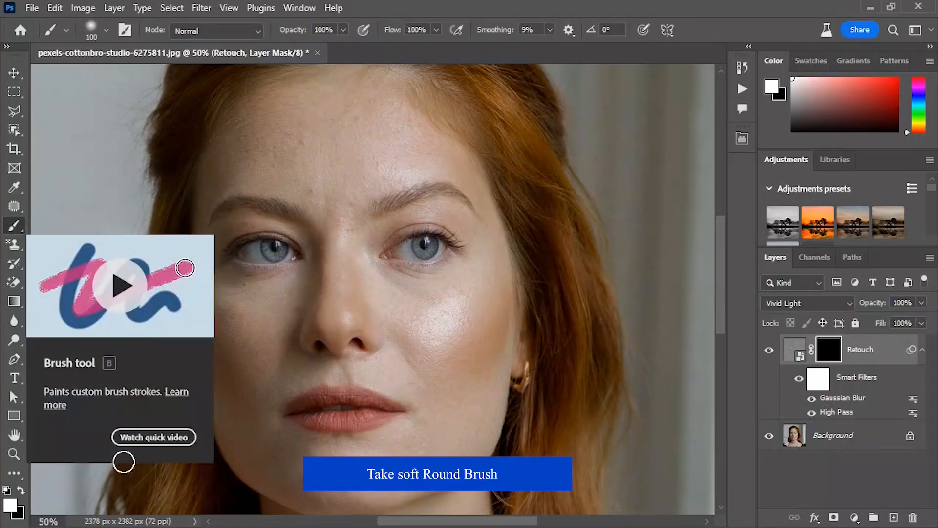
left_click(21, 491)
left_click(21, 490)
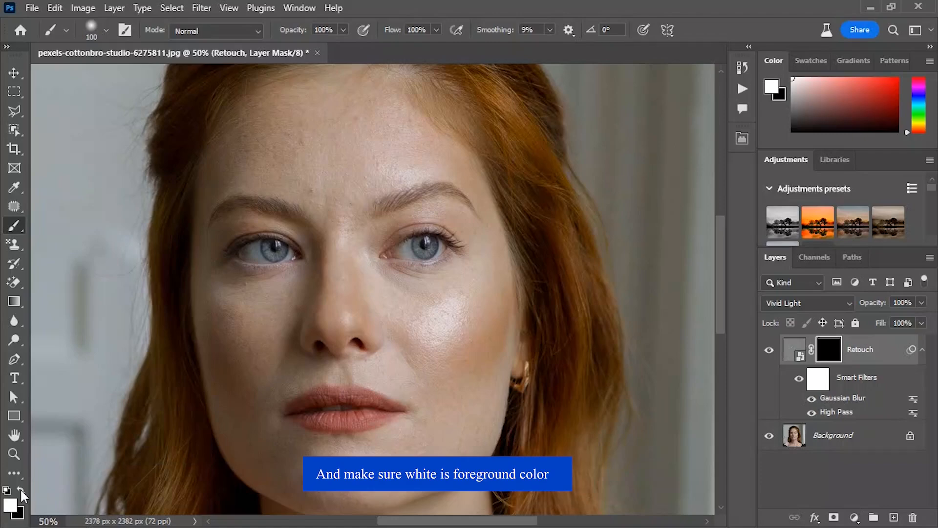
mouse_move(282, 146)
left_mouse_down()
mouse_move(371, 90)
mouse_move(322, 210)
mouse_move(464, 268)
mouse_move(452, 402)
mouse_move(320, 506)
mouse_move(215, 455)
left_mouse_up()
key("x")
key("x")
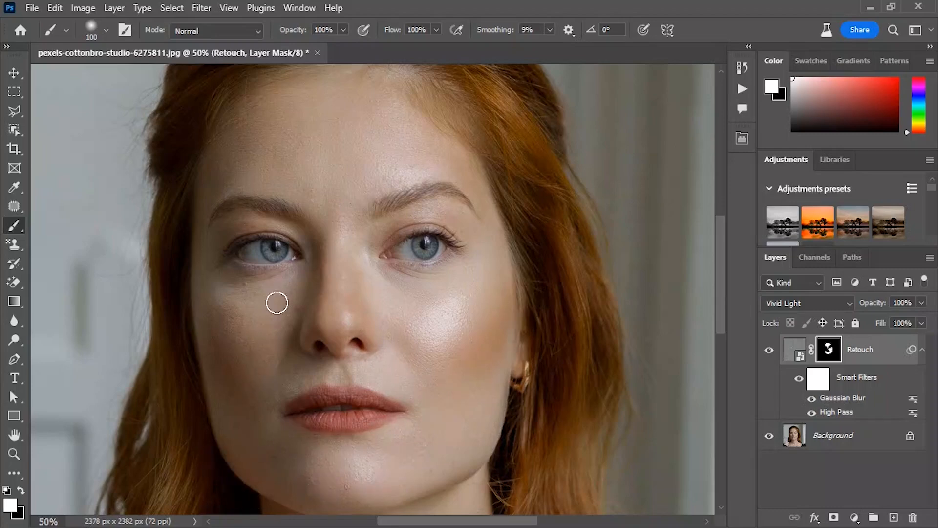
key("x")
key("x")
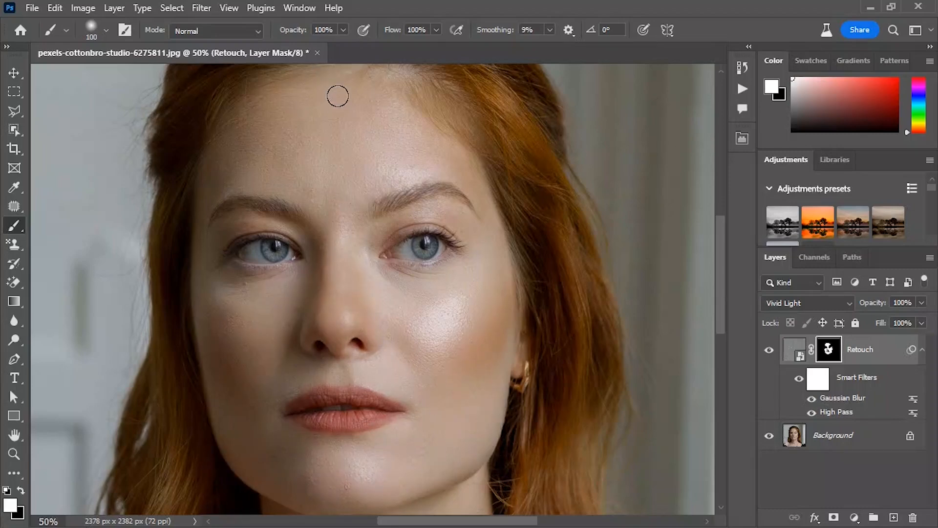
Duplicate the Background layer as Detail and move the copy above the Retouch layer
left_click(856, 440)
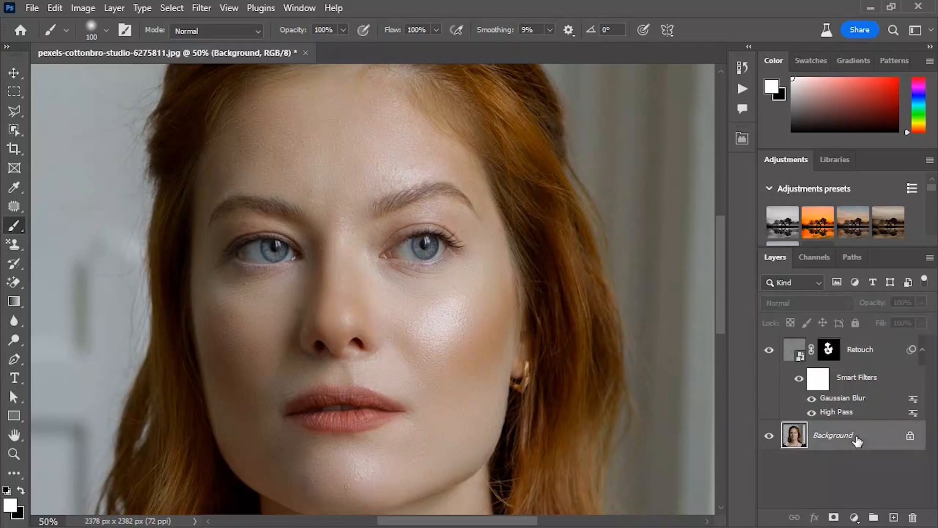
right_click(857, 440)
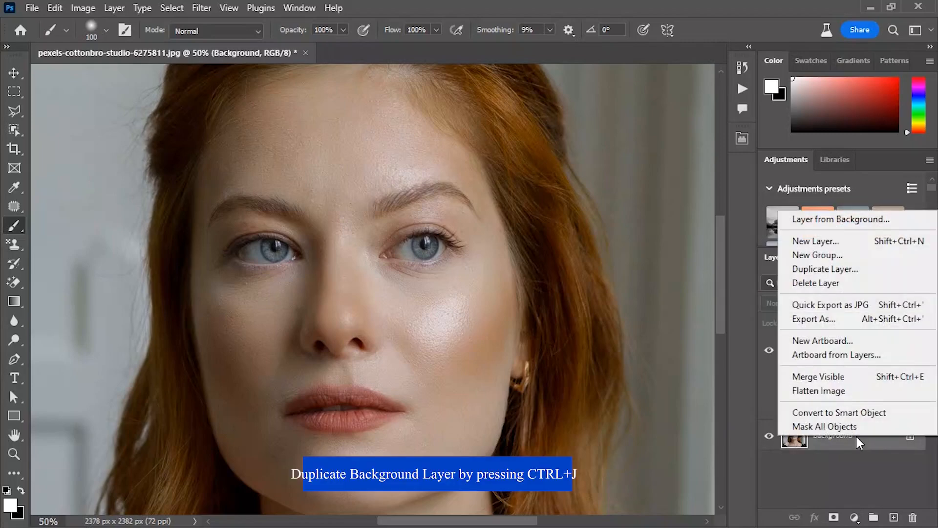
left_click(831, 269)
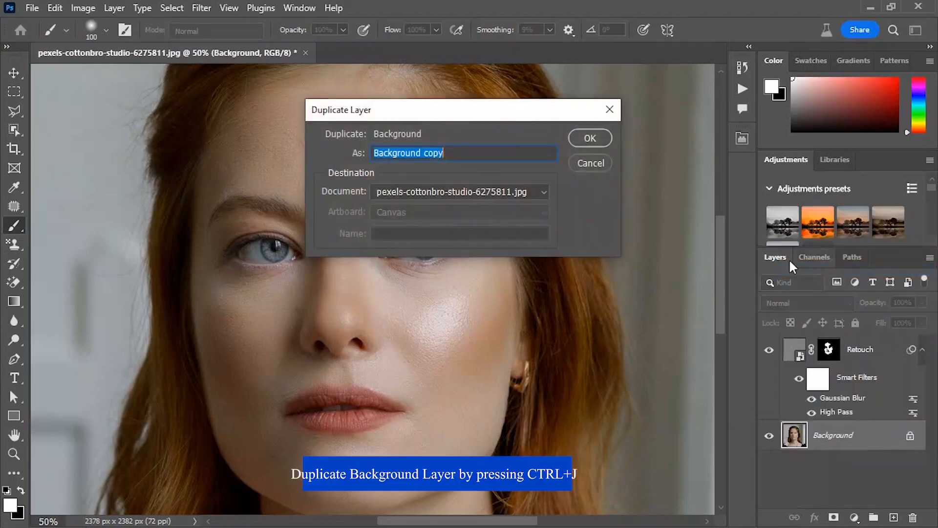
left_click(480, 154)
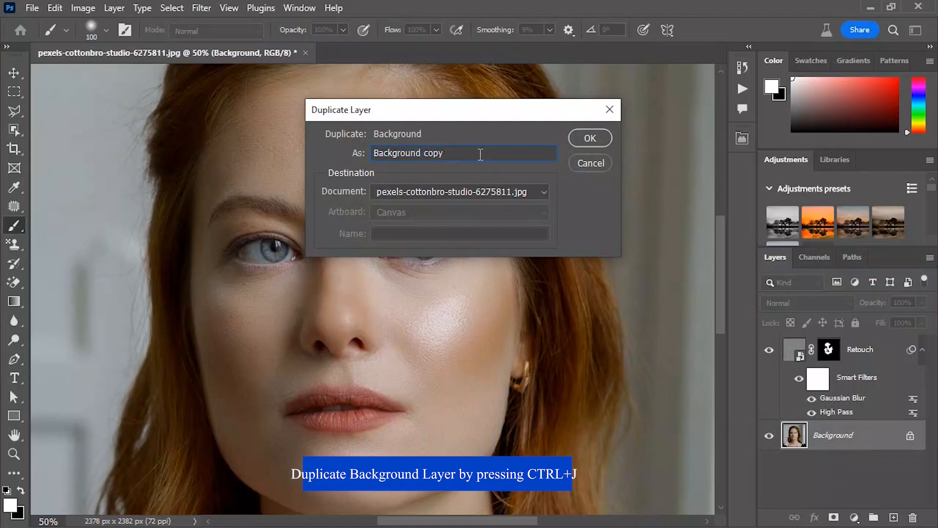
key("ctrl+a")
key("BackSpace")
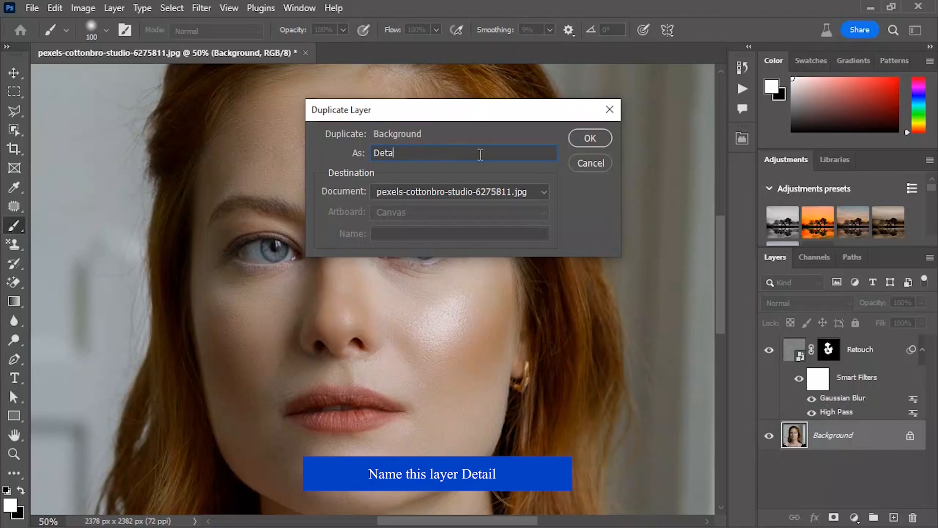
left_click(606, 138)
left_click_drag(825, 435, 846, 347)
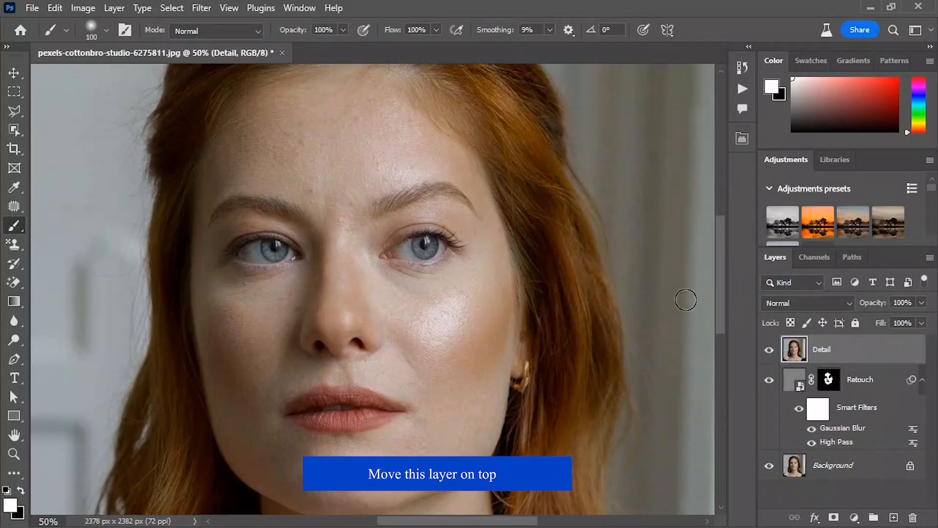
Desaturate the Detail layer
left_click(83, 8)
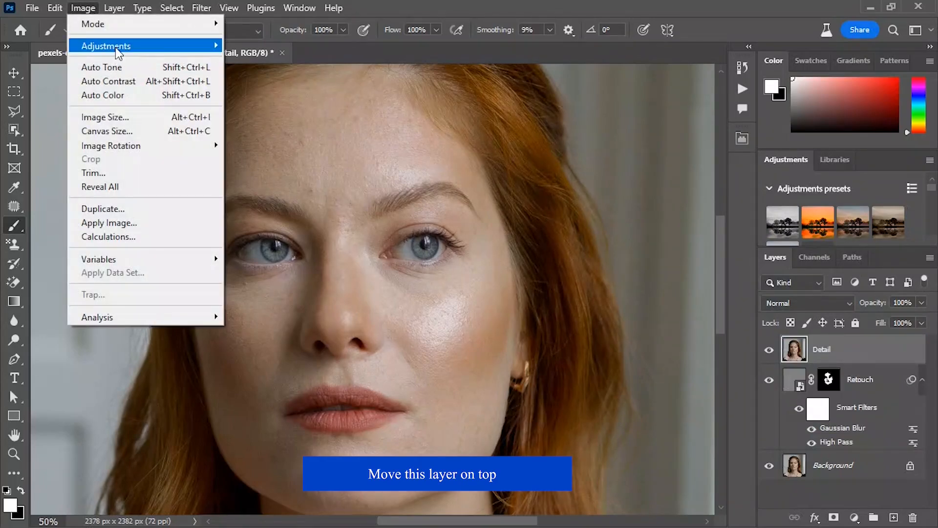
mouse_move(115, 47)
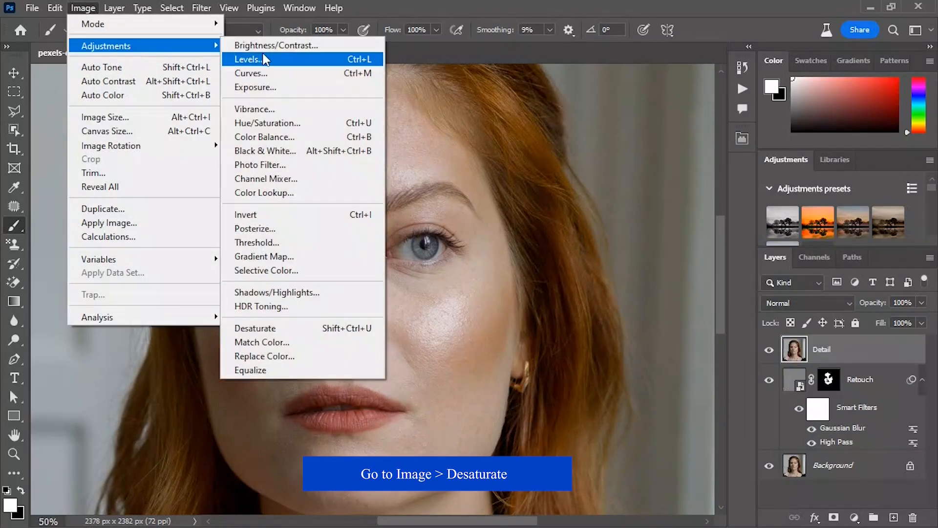
left_click(266, 328)
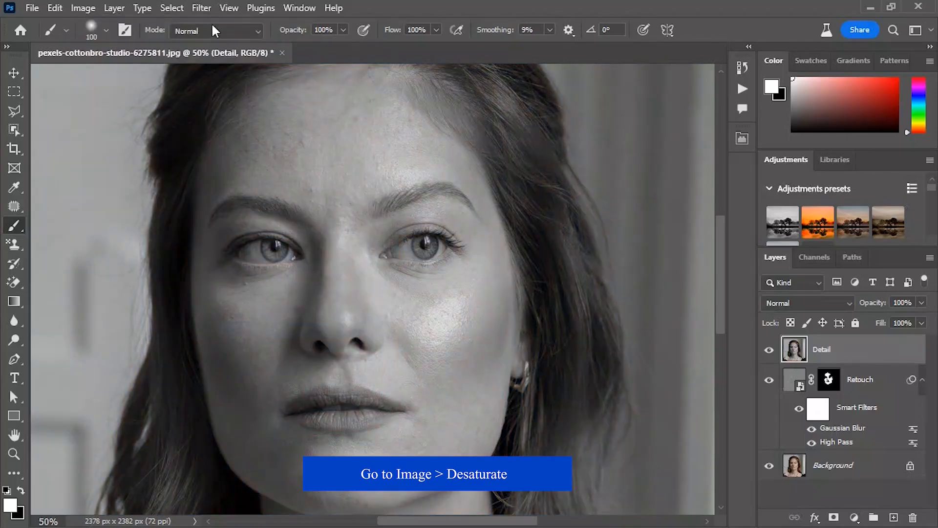
Apply a High Pass filter with a 2.0-pixel radius to the Detail layer and set its blend mode to Linear Light
left_click(202, 8)
mouse_move(244, 386)
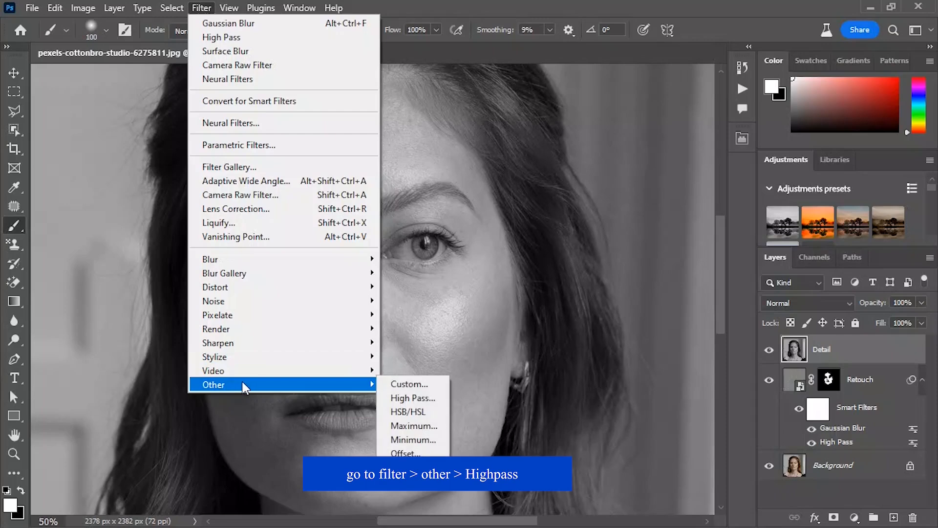
left_click(396, 398)
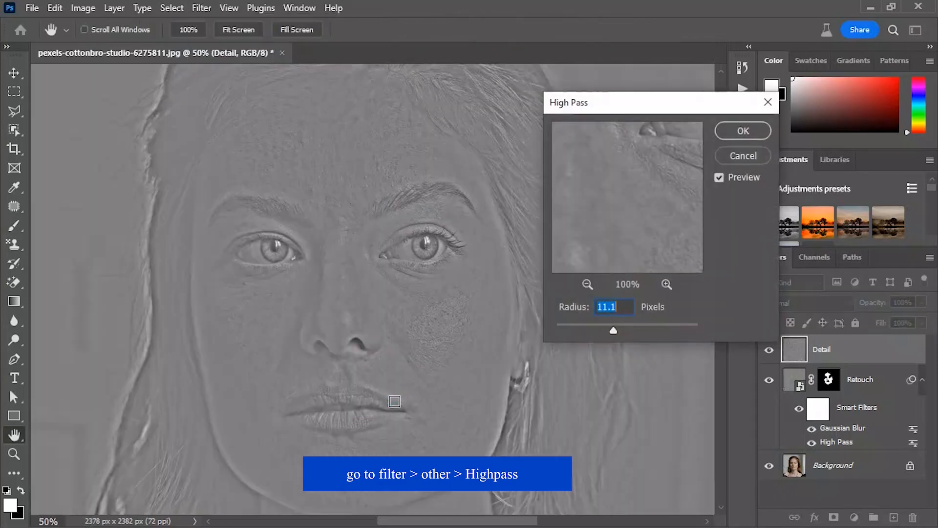
left_click_drag(568, 323, 568, 326)
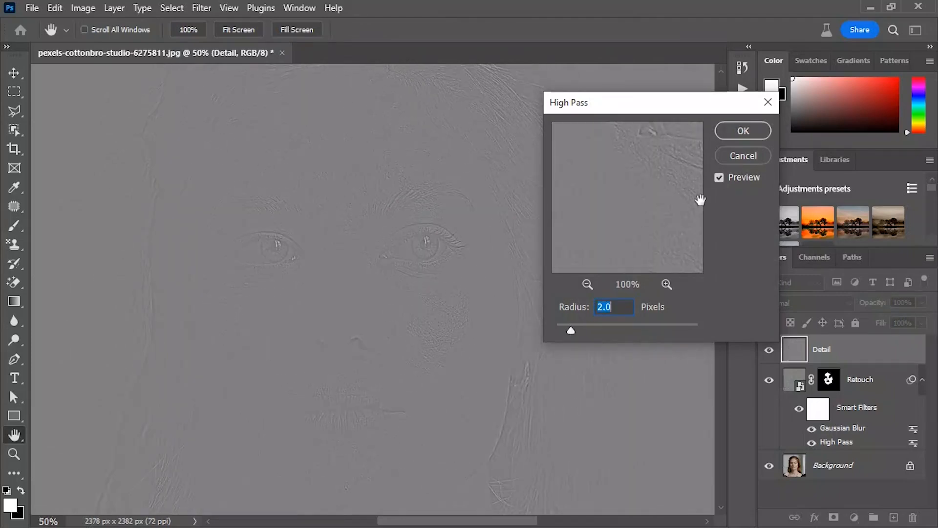
left_click(741, 136)
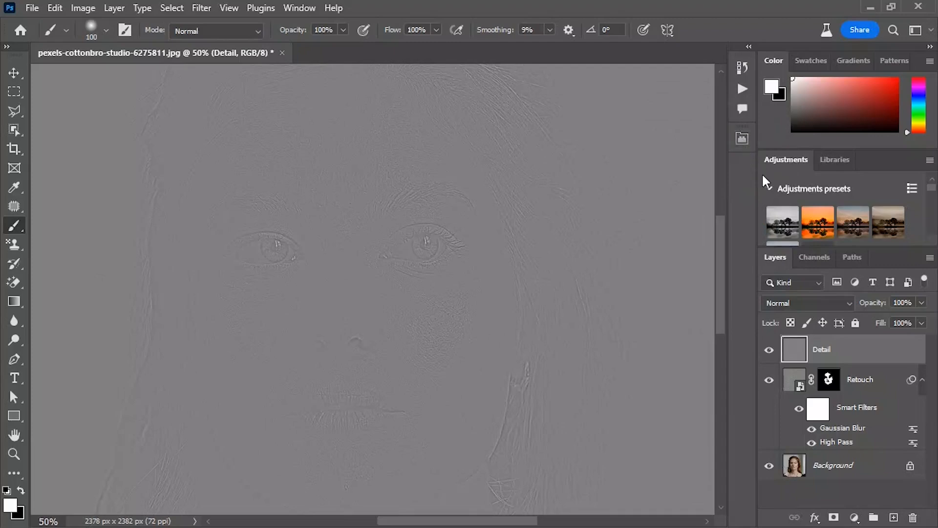
left_click(805, 302)
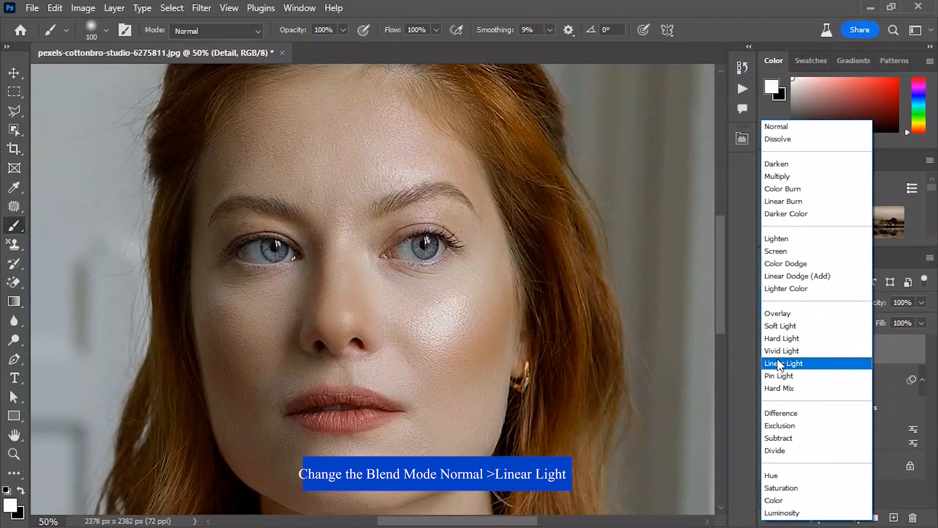
left_click(780, 363)
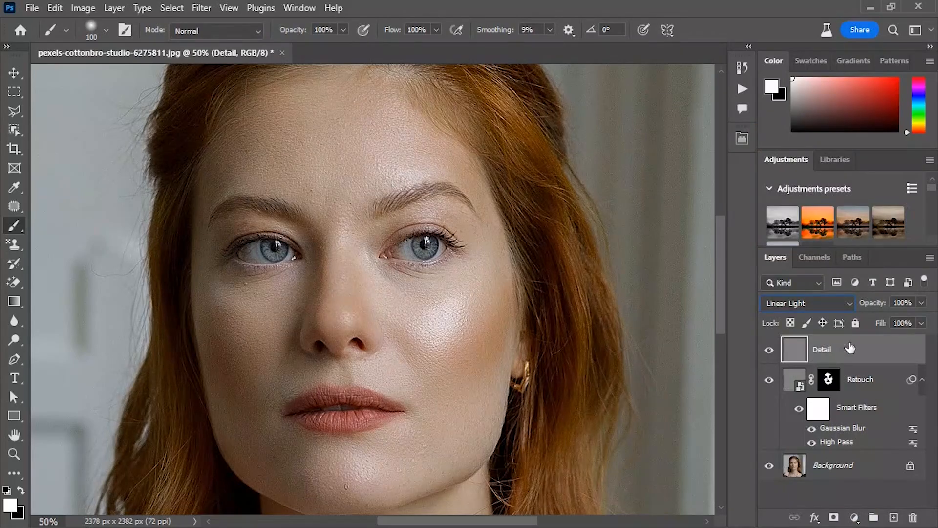
Add a layer mask to the Detail layer and invert the mask to black
left_click(834, 517)
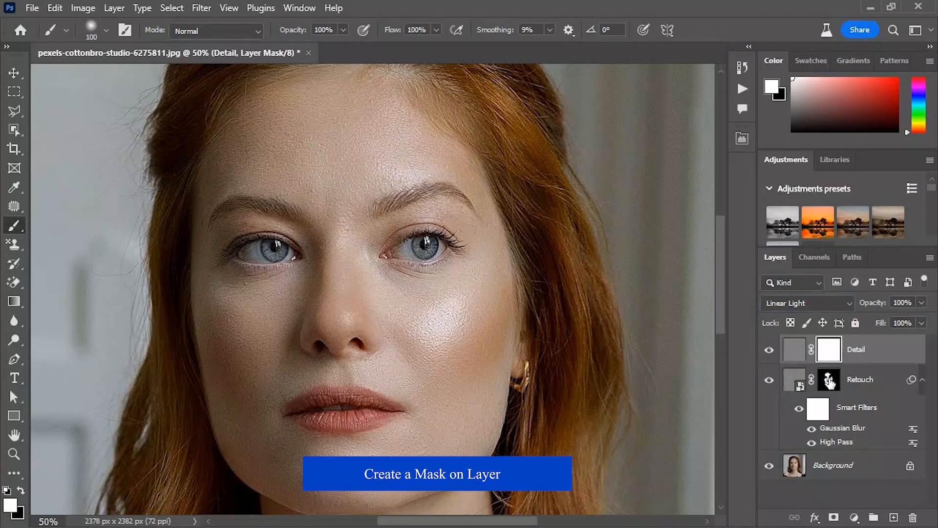
left_click(74, 9)
mouse_move(106, 46)
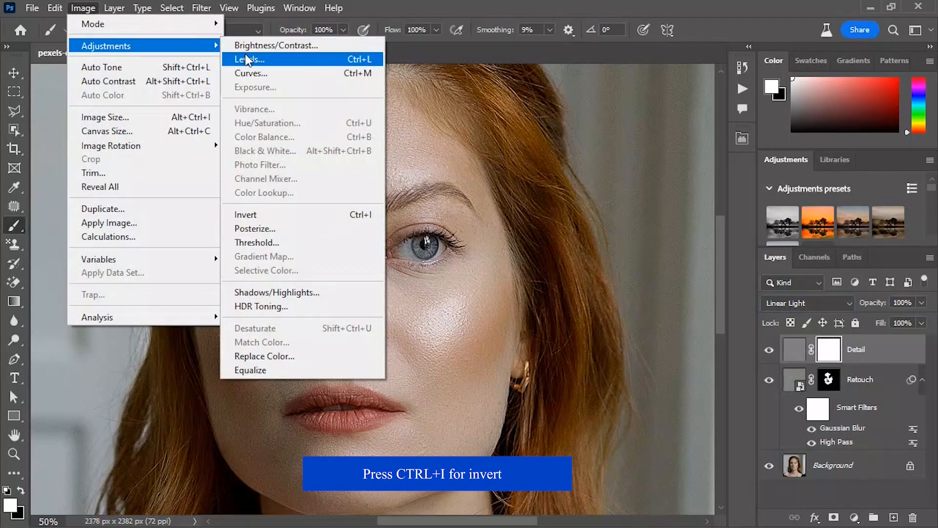
left_click(252, 214)
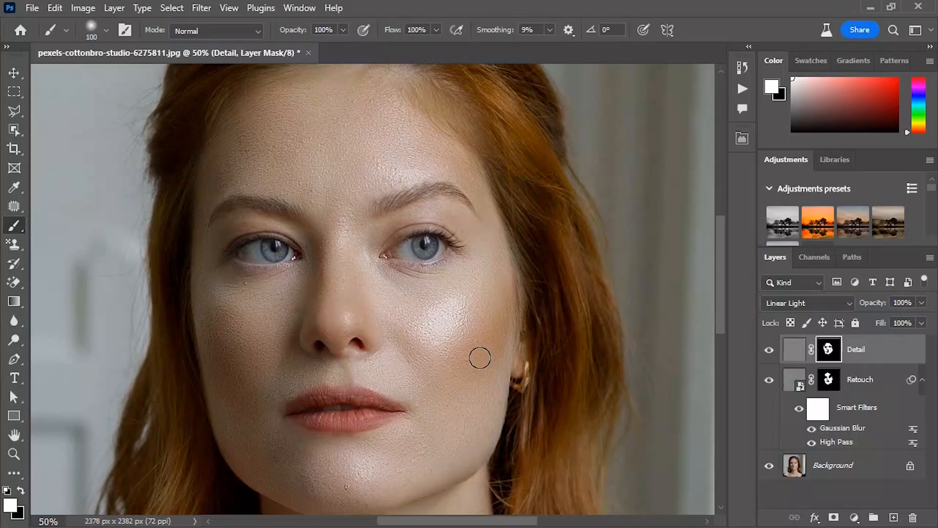
Reduce the Detail layer's opacity to 50%
left_click_drag(878, 304, 852, 302)
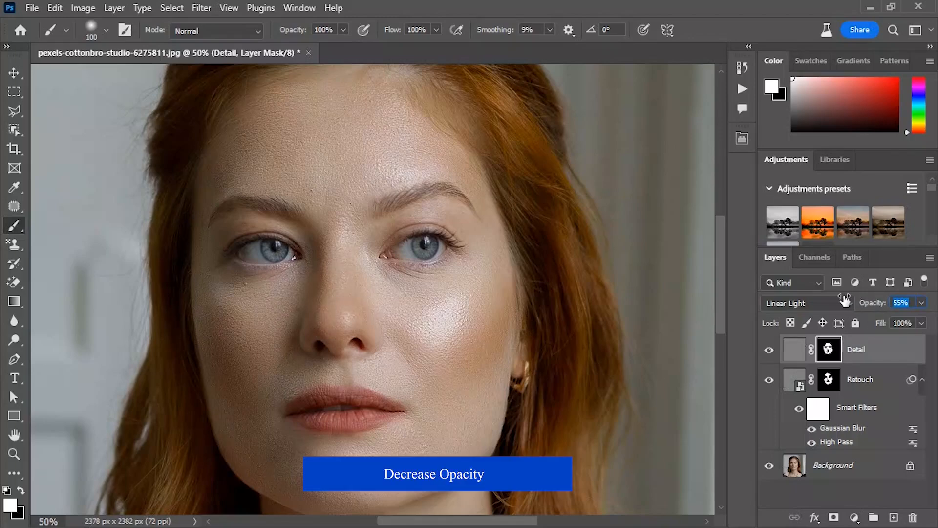
Compare the portrait before and after retouching by toggling the Detail layer's visibility, and that of all layers above the Background
left_click(768, 351)
left_click(768, 351)
left_click(768, 351)
left_click(768, 351)
left_click(769, 466, "alt")
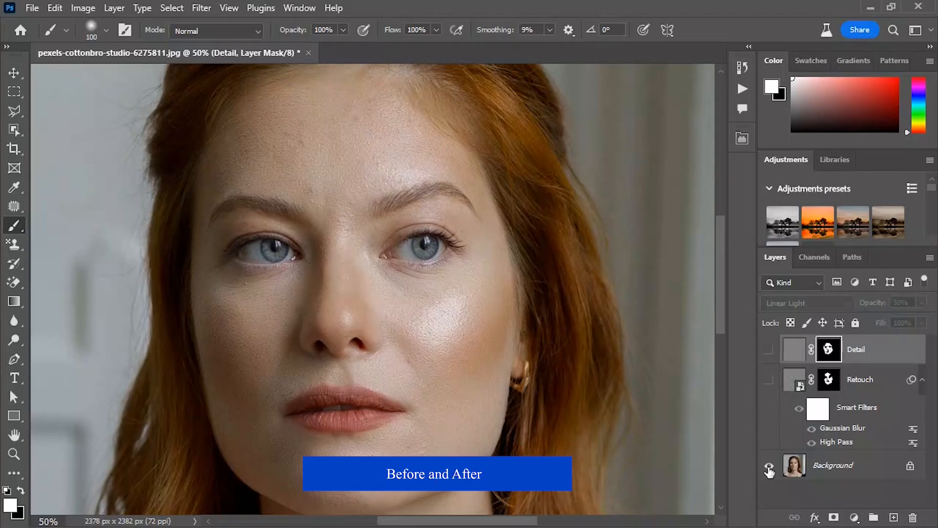
left_click(768, 466, "alt")
left_click(769, 467, "alt")
left_click(769, 466, "alt")
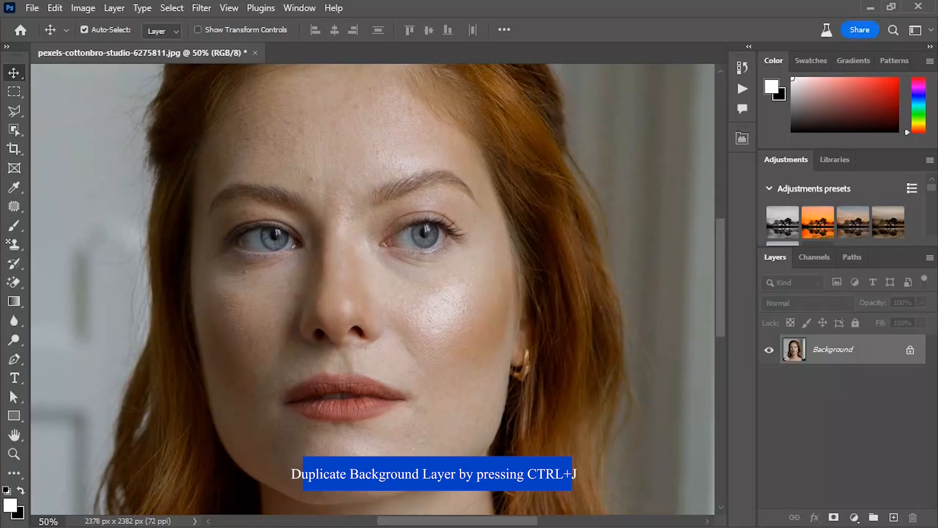
Duplicate the Background layer as softness and convert the copy to a smart object
right_click(882, 353)
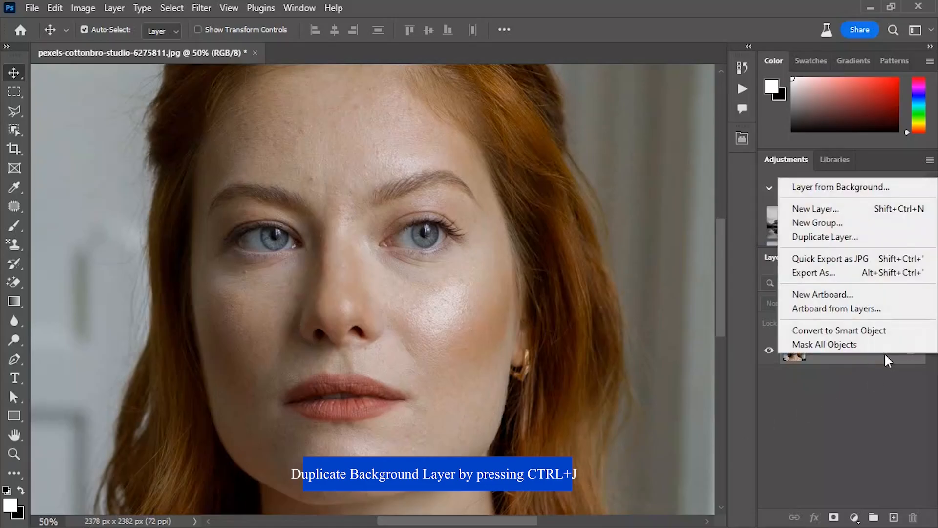
left_click(852, 238)
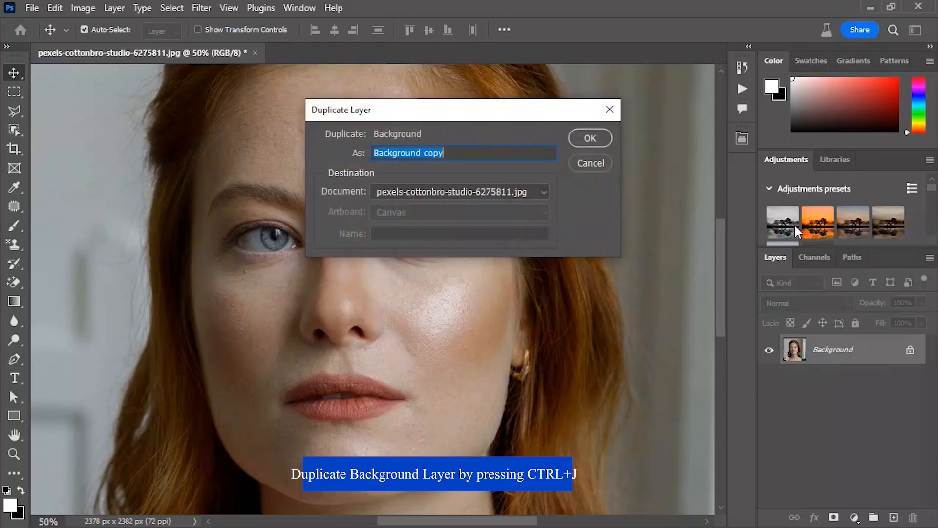
left_click(511, 156)
key("BackSpace")
key("BackSpace")
key("BackSpace")
key("BackSpace")
key("BackSpace")
key("BackSpace")
key("BackSpace")
key("BackSpace")
key("BackSpace")
key("BackSpace")
key("BackSpace")
key("BackSpace")
key("BackSpace")
key("BackSpace")
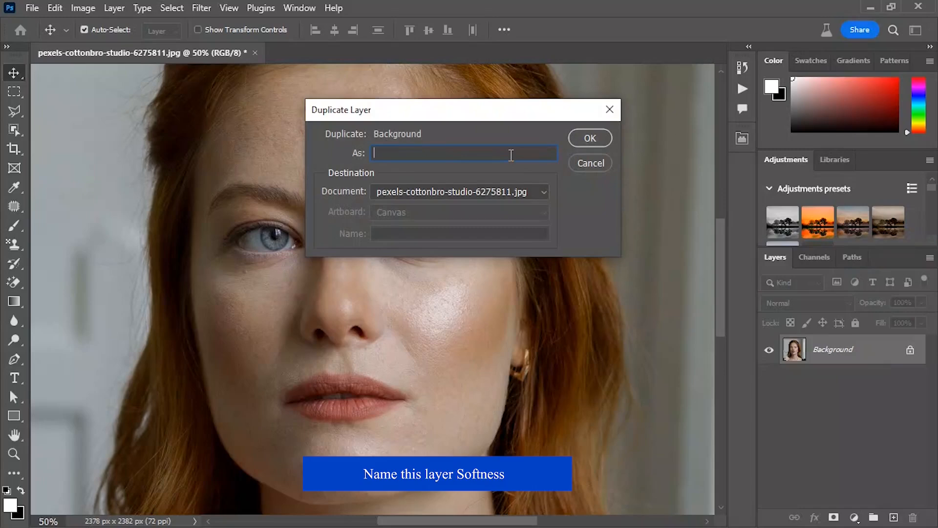
type("softness")
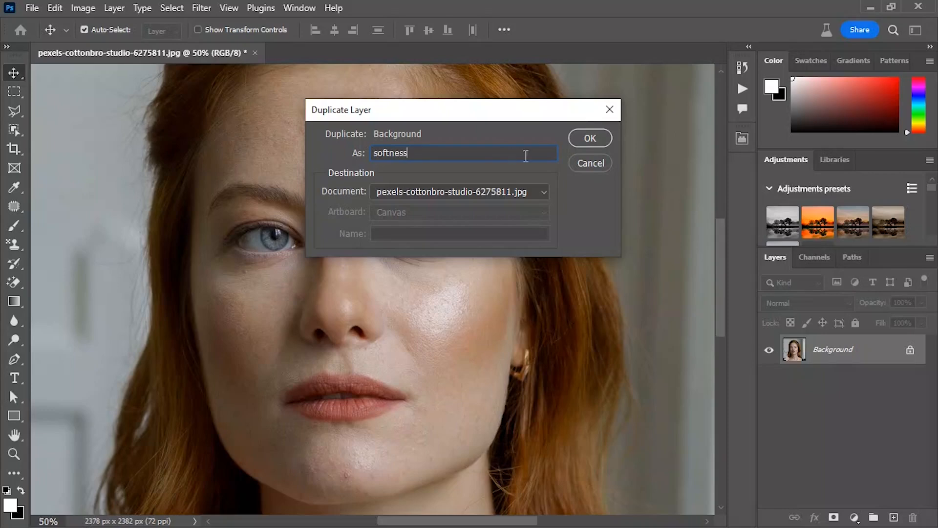
left_click(592, 138)
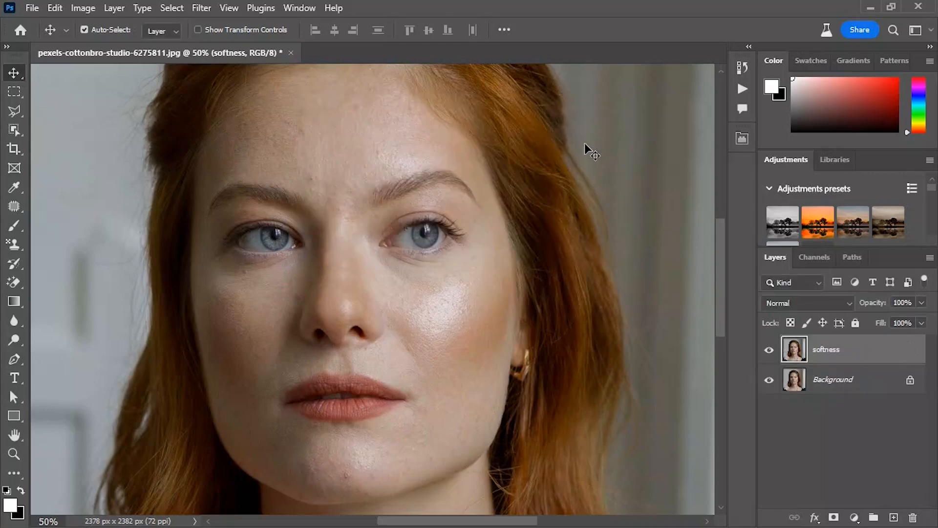
right_click(846, 351)
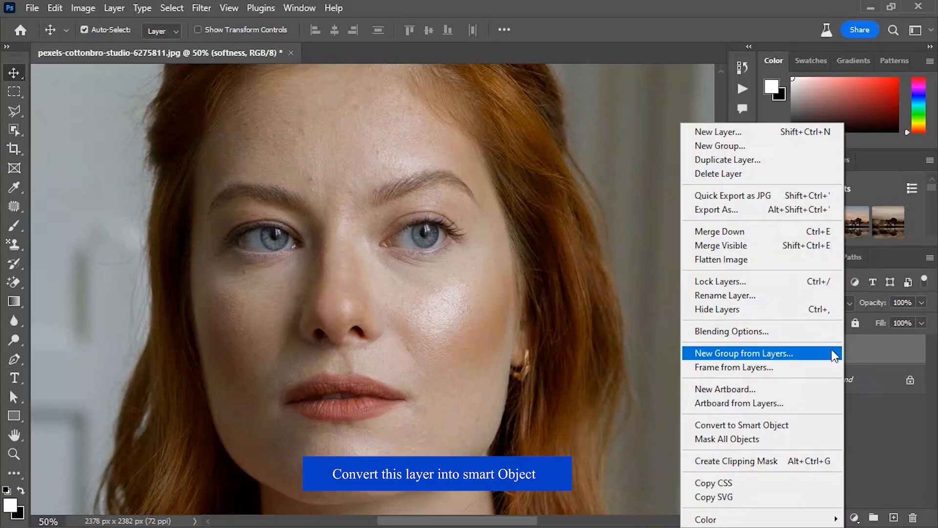
left_click(755, 425)
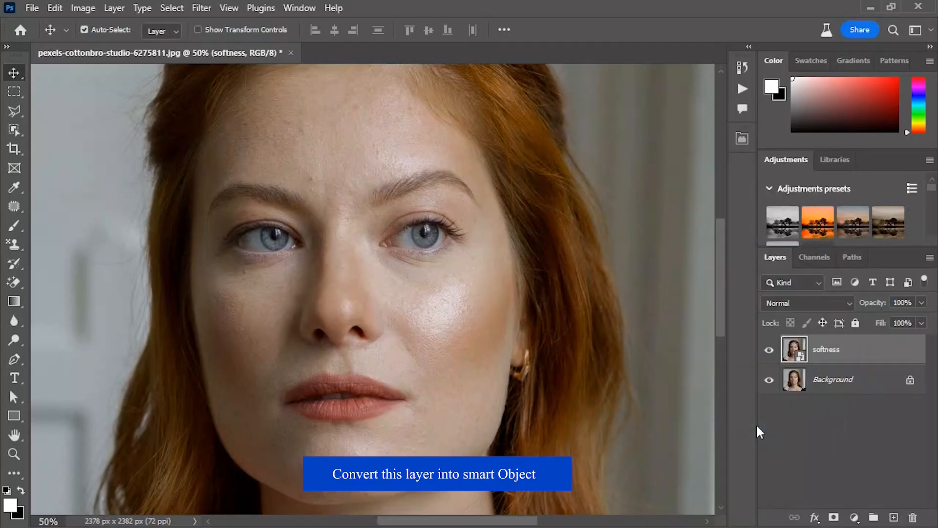
Apply a Surface Blur with a radius of 17 pixels and a threshold of 20 levels to the softness smart object
left_click(201, 7)
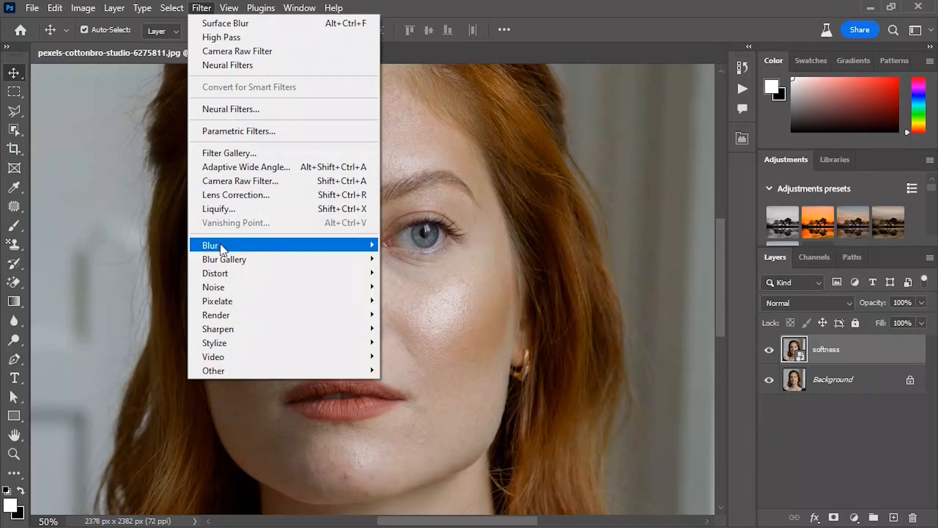
mouse_move(222, 247)
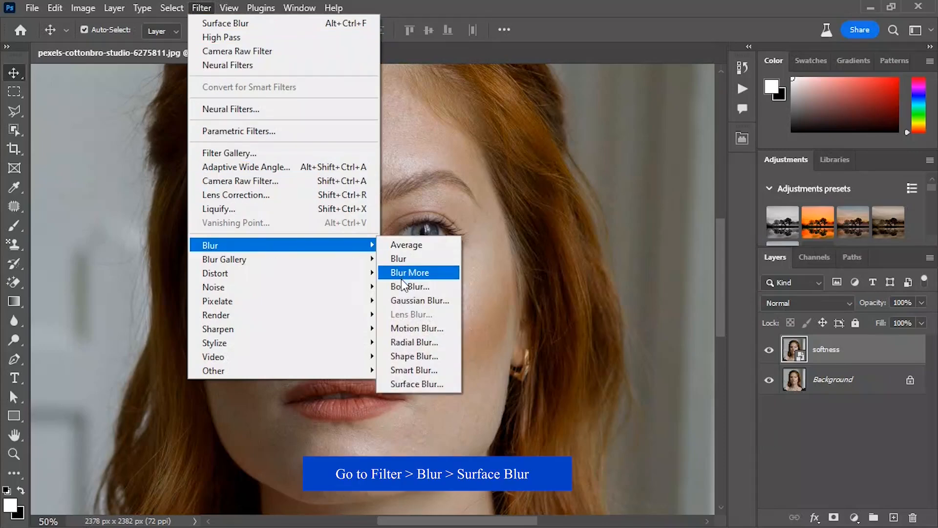
left_click(406, 384)
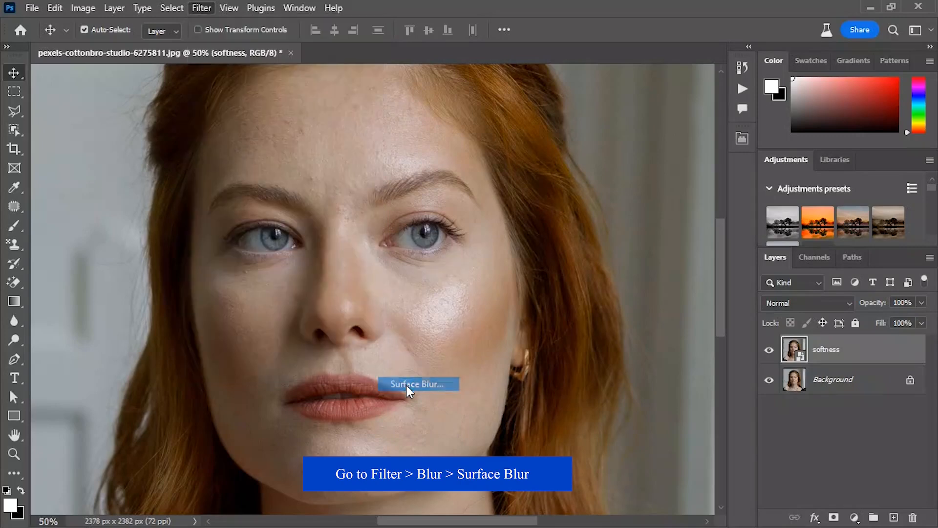
left_click_drag(573, 212, 590, 101)
left_click(560, 300)
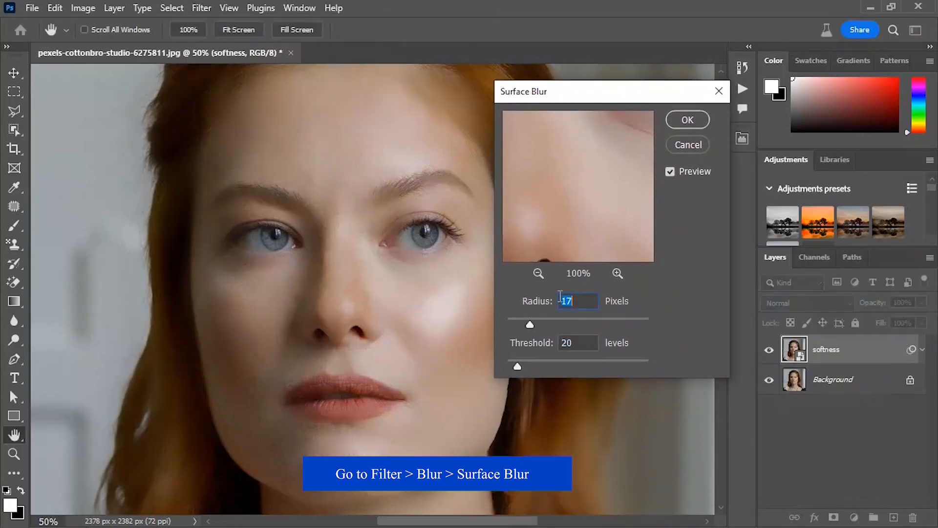
left_click(568, 341)
left_click(687, 119)
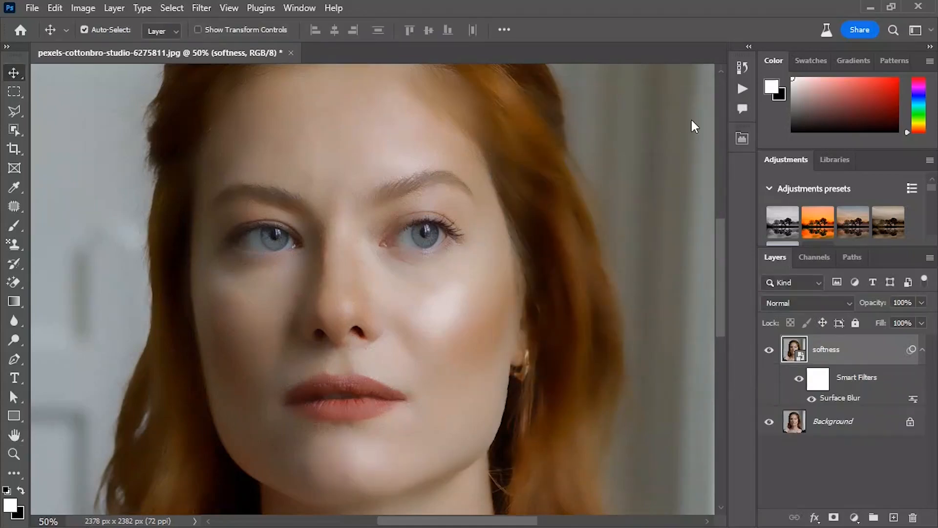
Duplicate the Background layer as Detail and move the copy above the softness layer
left_click(874, 427)
right_click(874, 422)
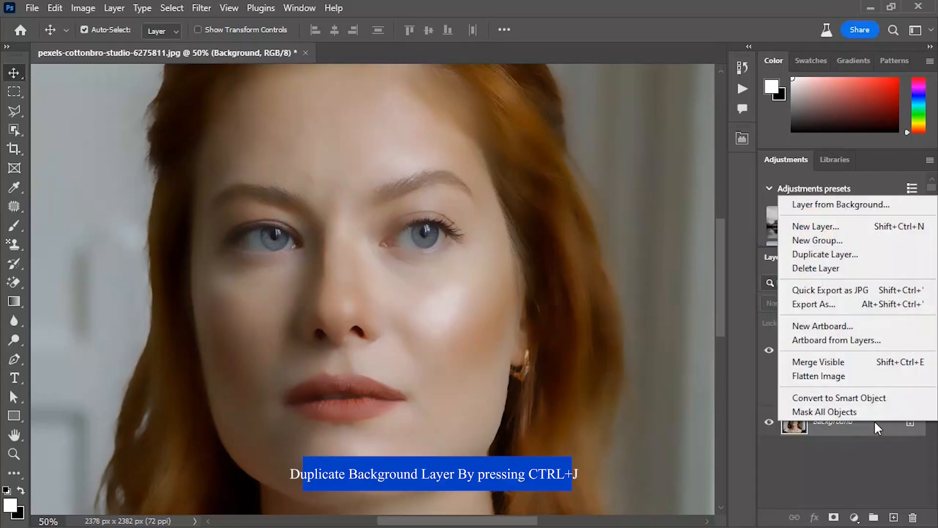
left_click(834, 255)
left_click(497, 157)
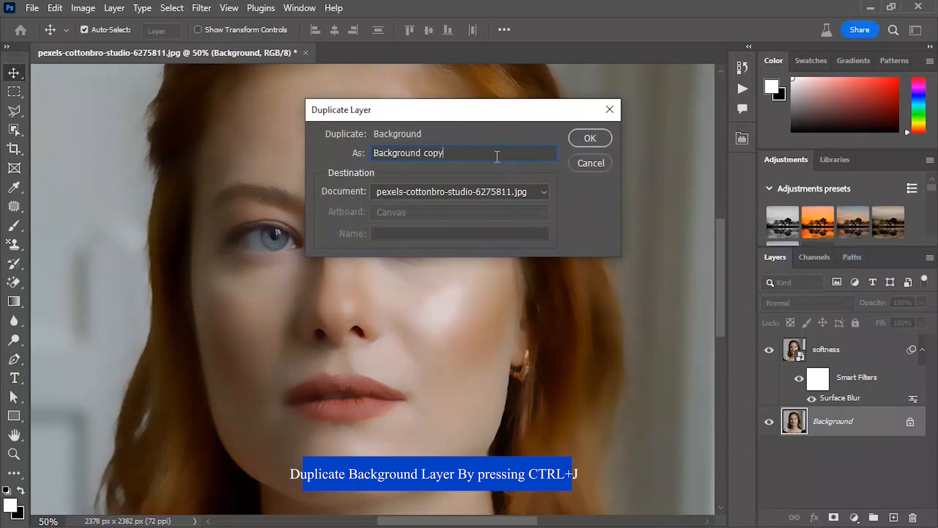
key("BackSpace")
key("BackSpace")
key("BackSpace")
key("BackSpace")
key("BackSpace")
key("BackSpace")
key("BackSpace")
key("BackSpace")
key("BackSpace")
key("BackSpace")
key("BackSpace")
key("BackSpace")
key("BackSpace")
key("BackSpace")
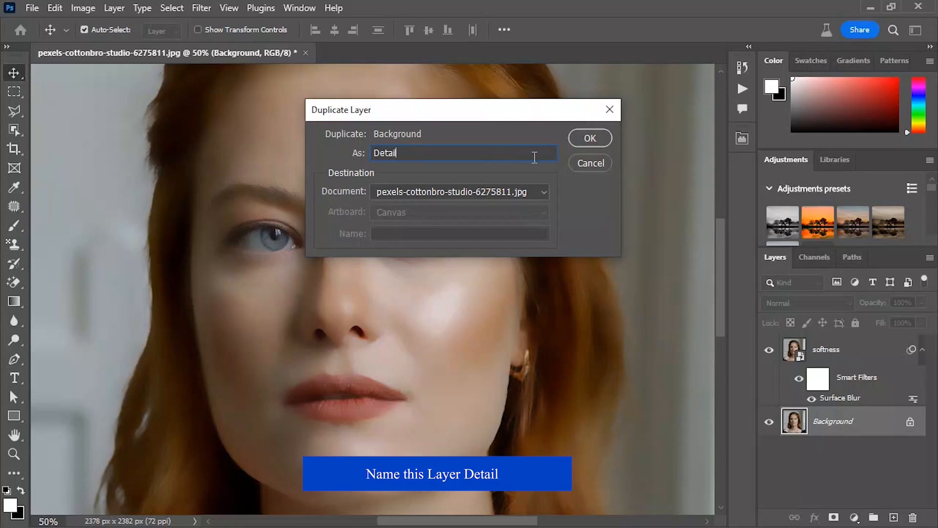
left_click(590, 138)
left_click_drag(875, 423, 867, 342)
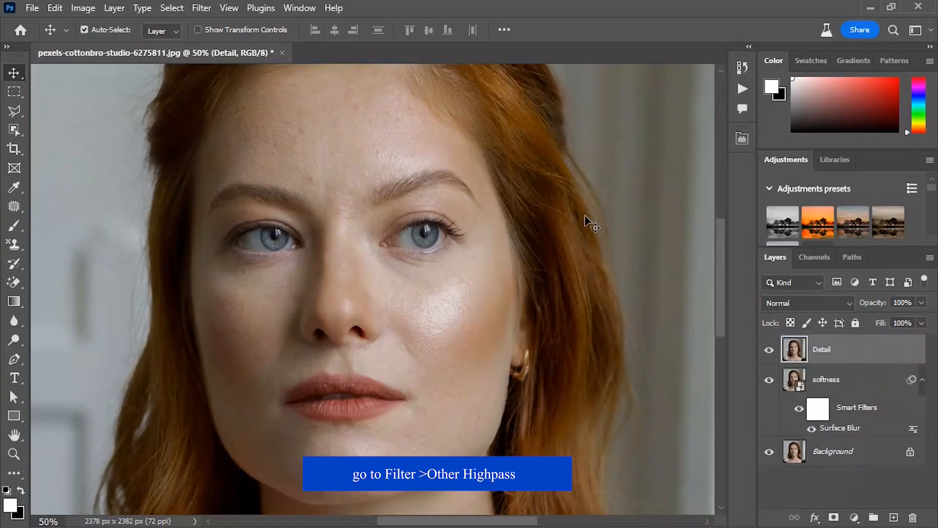
Apply a High Pass filter with a 2.0-pixel radius to the Detail layer above the softness layer
left_click(201, 8)
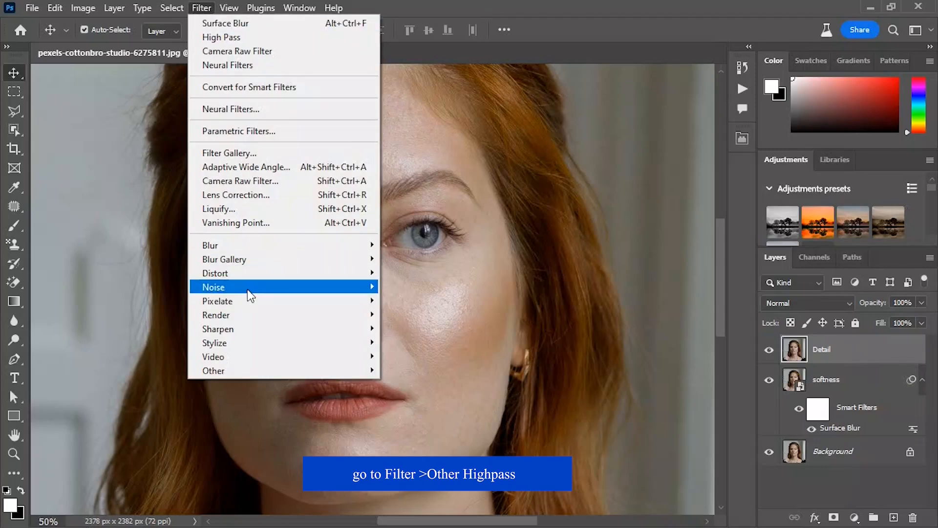
mouse_move(266, 368)
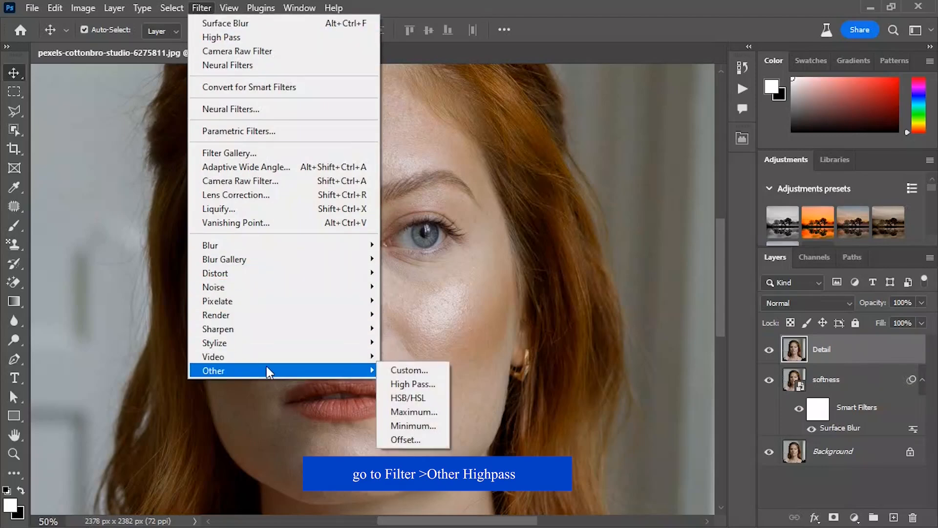
left_click(408, 383)
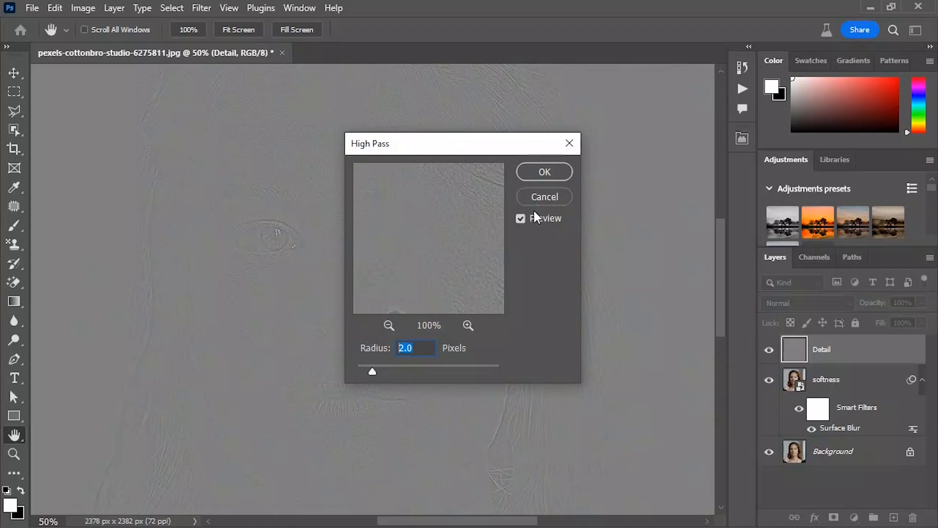
left_click(544, 173)
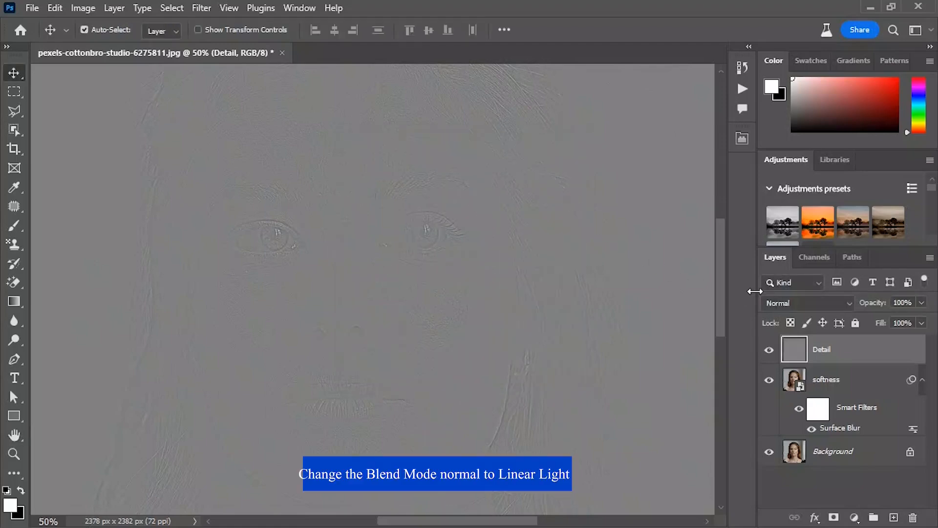
Set the Detail layer's blend mode to Linear Light and group it with the softness layer under the name Retouch
left_click(783, 299)
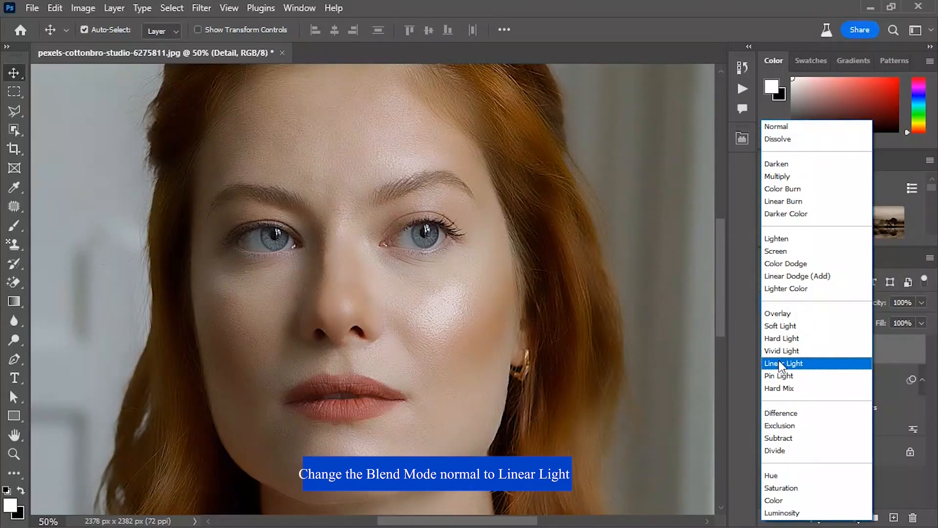
left_click(780, 364)
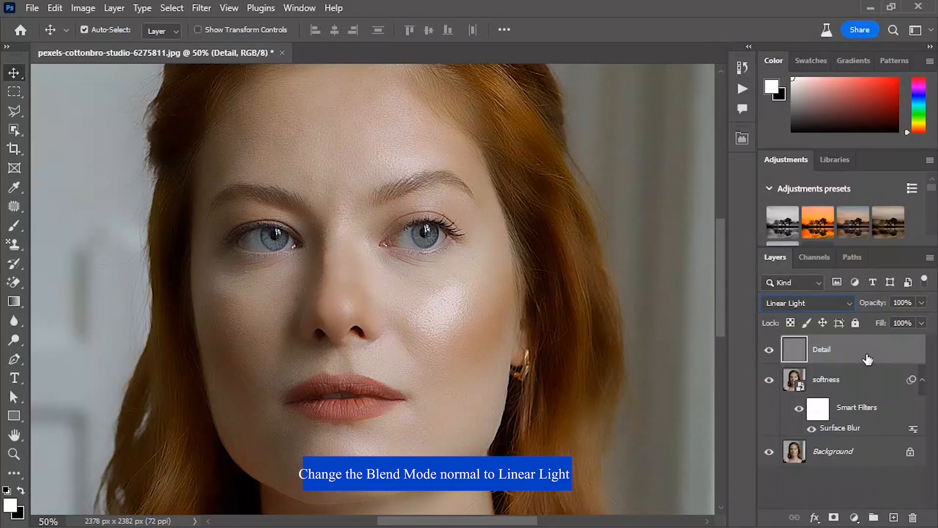
left_click(848, 383, "shift")
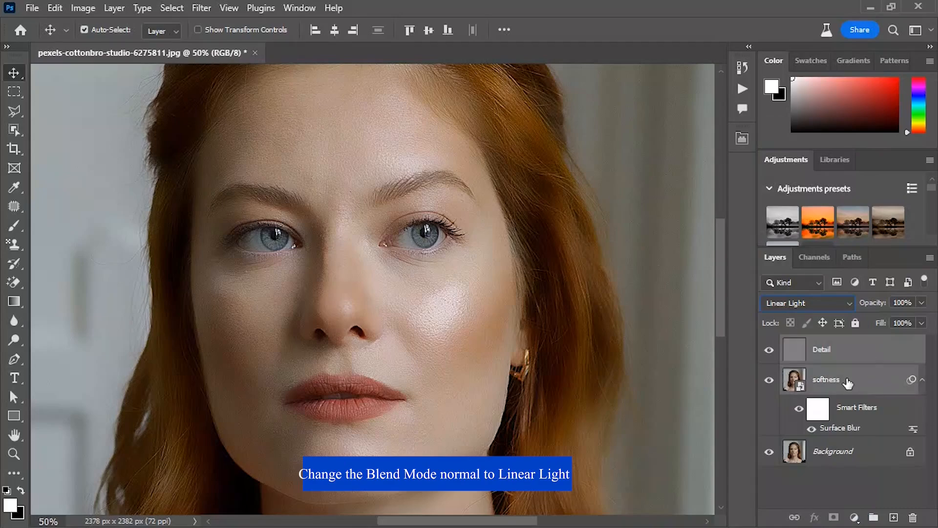
right_click(847, 381)
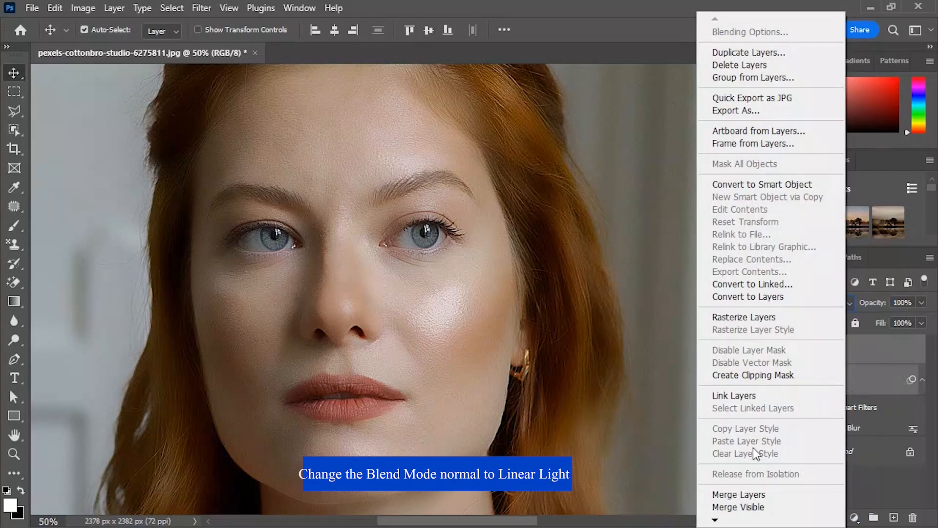
left_click(741, 80)
left_click(482, 157)
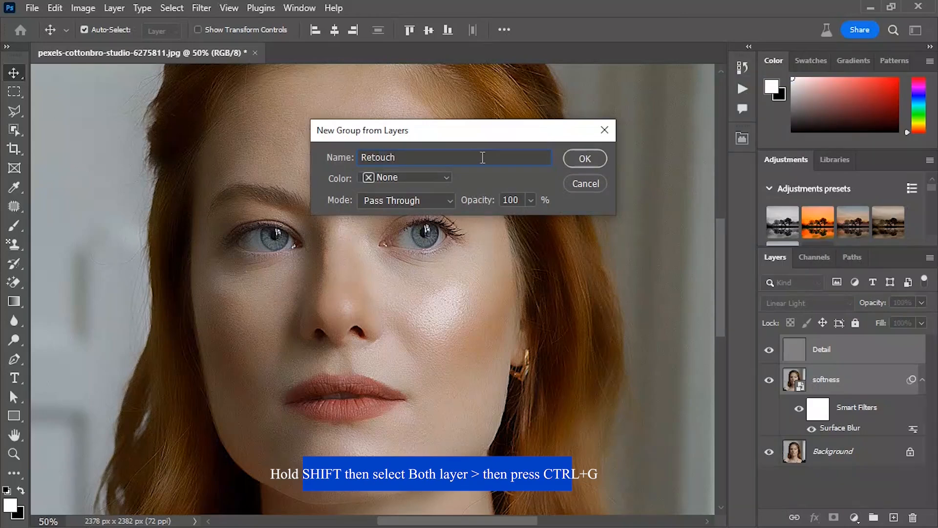
left_click(588, 158)
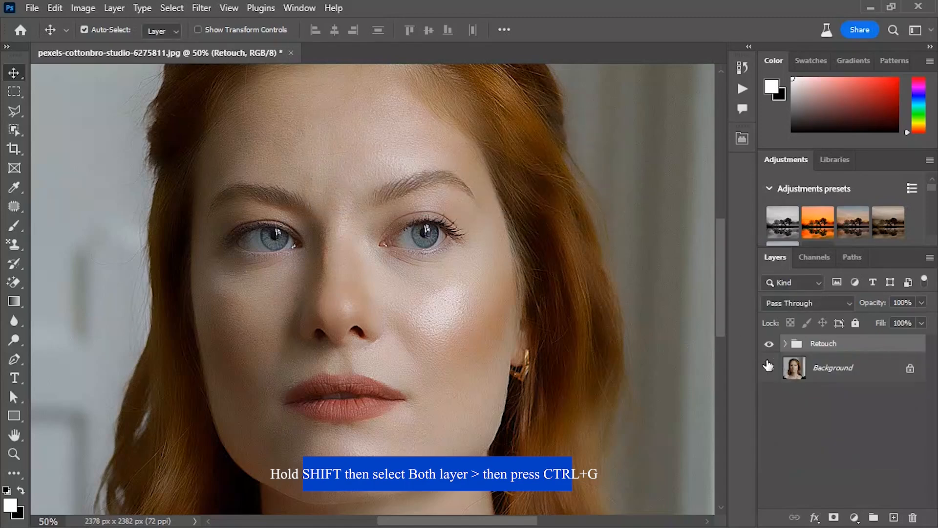
Add a layer mask to the Retouch group and invert the mask to black
left_click(834, 517)
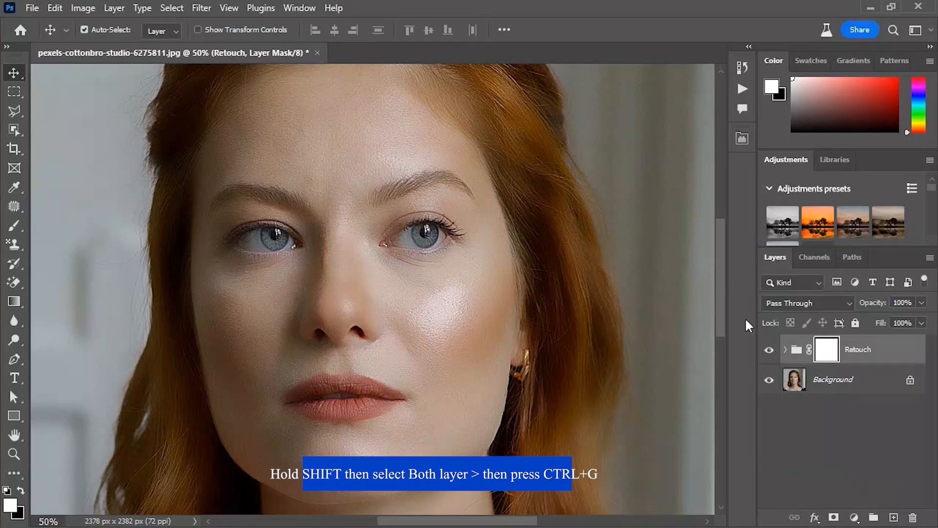
left_click(87, 9)
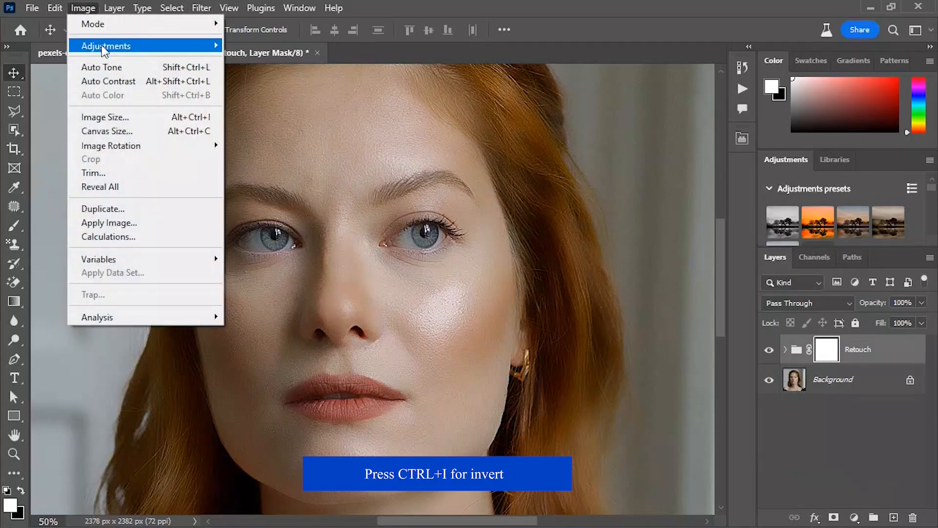
mouse_move(137, 46)
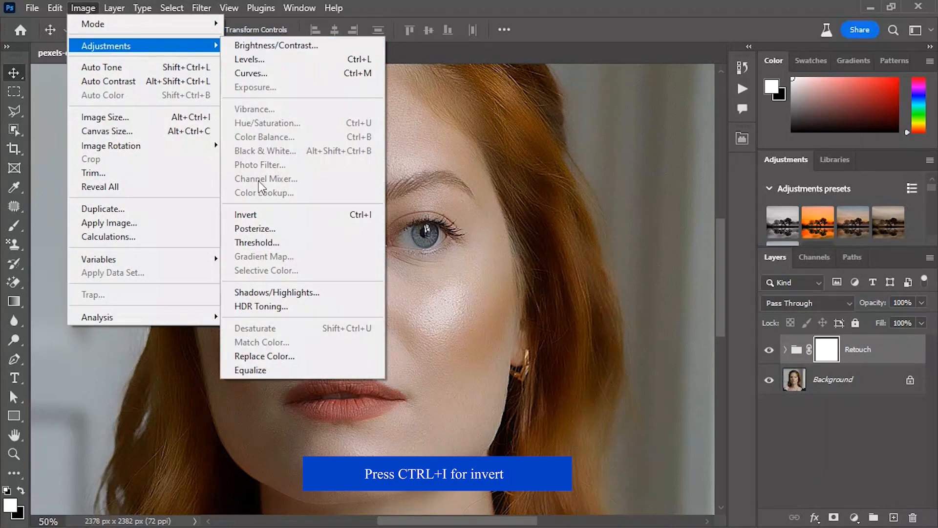
left_click(264, 218)
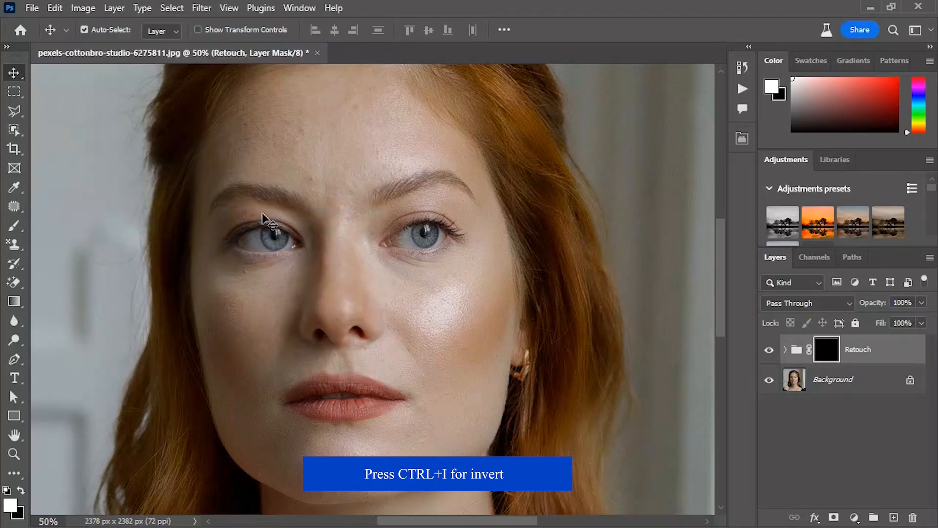
Brush white over the facial skin on the Retouch group's mask and compare the portrait with the group hidden and shown
left_click(14, 227)
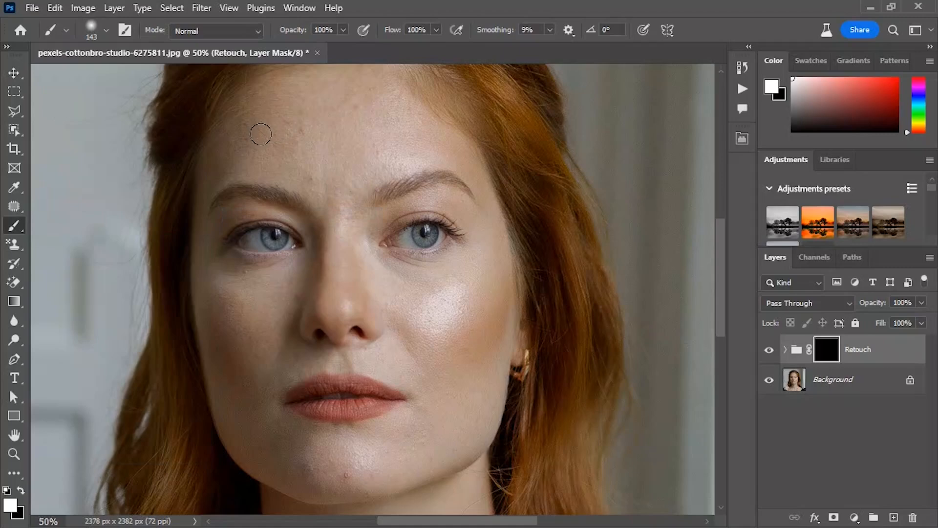
left_click(328, 157)
left_click(21, 489)
left_click(20, 490)
mouse_move(345, 433)
left_mouse_down()
mouse_move(239, 366)
mouse_move(221, 277)
mouse_move(305, 444)
mouse_move(274, 372)
mouse_move(375, 350)
left_mouse_up()
left_click_drag(236, 163, 209, 199)
key("x")
key("x")
left_click(770, 350)
left_click(769, 351)
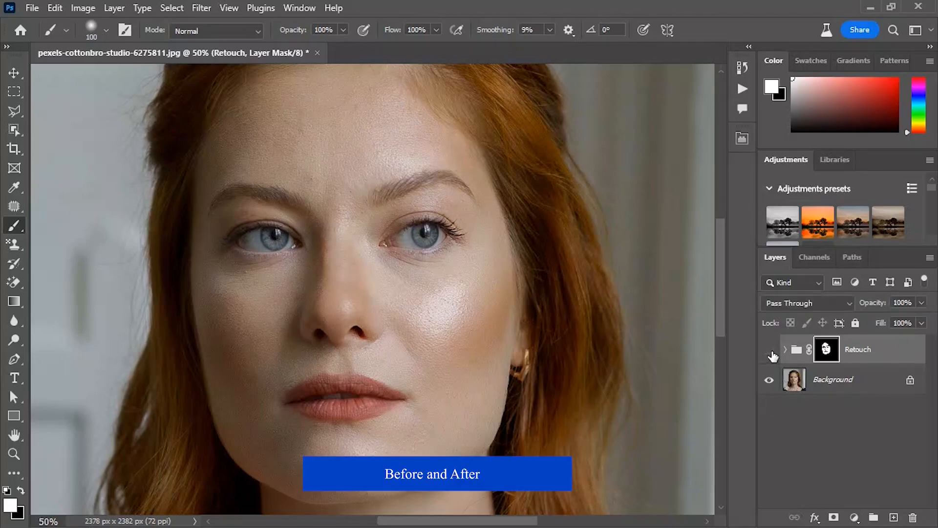
left_click(770, 351)
left_click(770, 351)
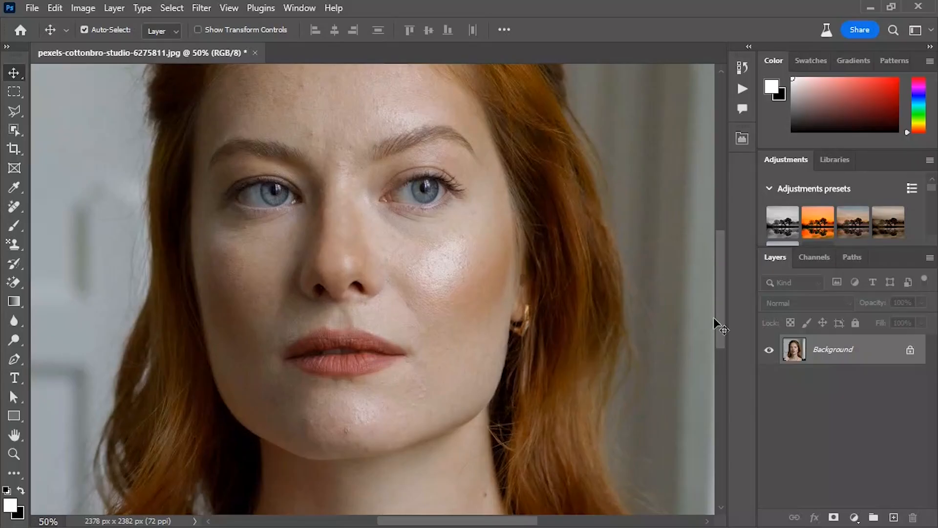
Duplicate the Background layer as ai
left_click_drag(721, 313, 720, 297)
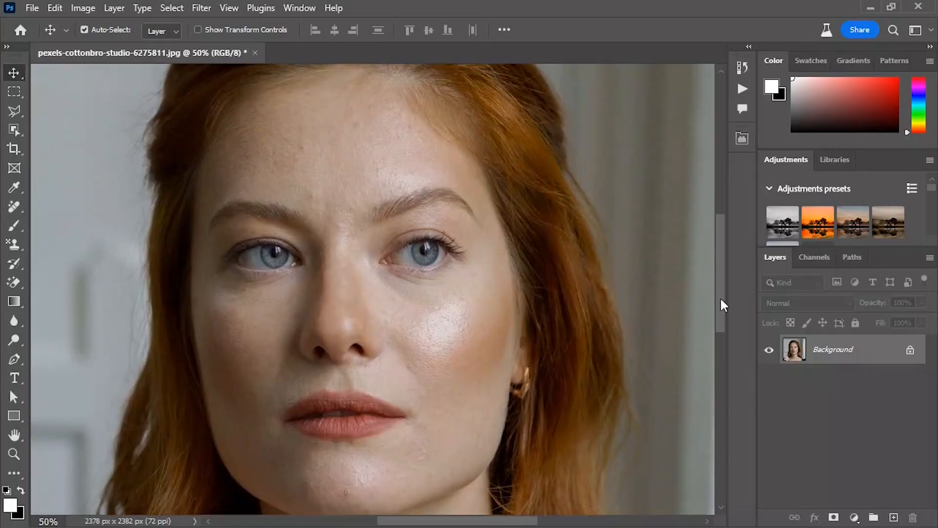
right_click(876, 350)
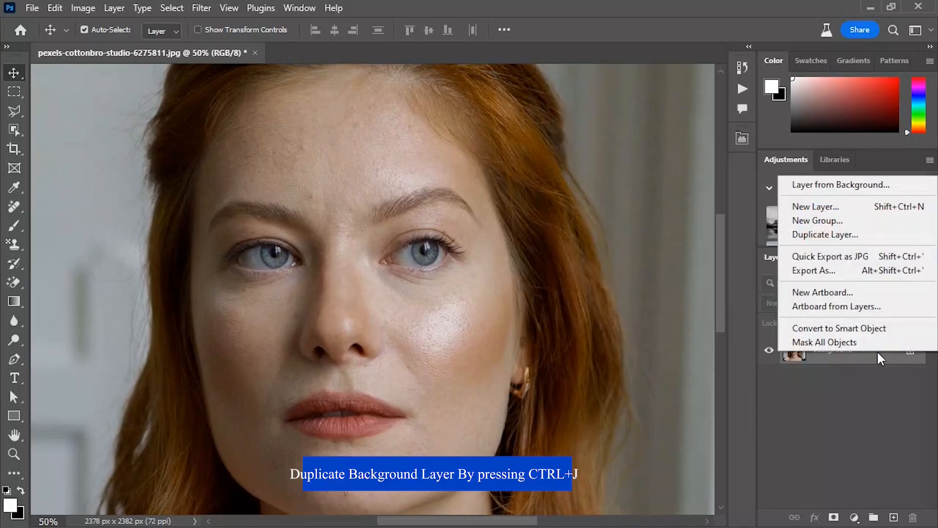
left_click(838, 236)
left_click(499, 153)
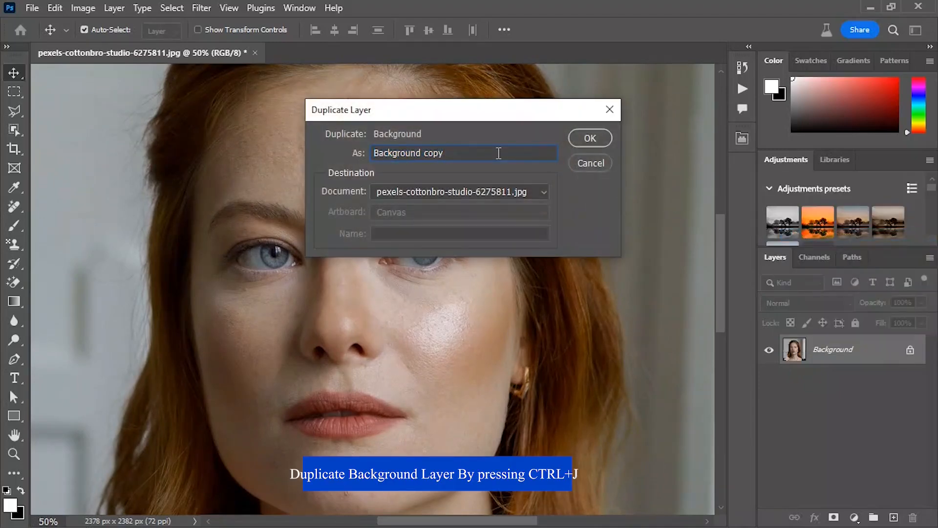
key("BackSpace")
key("BackSpace")
key("BackSpace")
key("BackSpace")
key("BackSpace")
key("BackSpace")
key("BackSpace")
key("BackSpace")
key("BackSpace")
key("BackSpace")
key("BackSpace")
key("BackSpace")
key("BackSpace")
key("BackSpace")
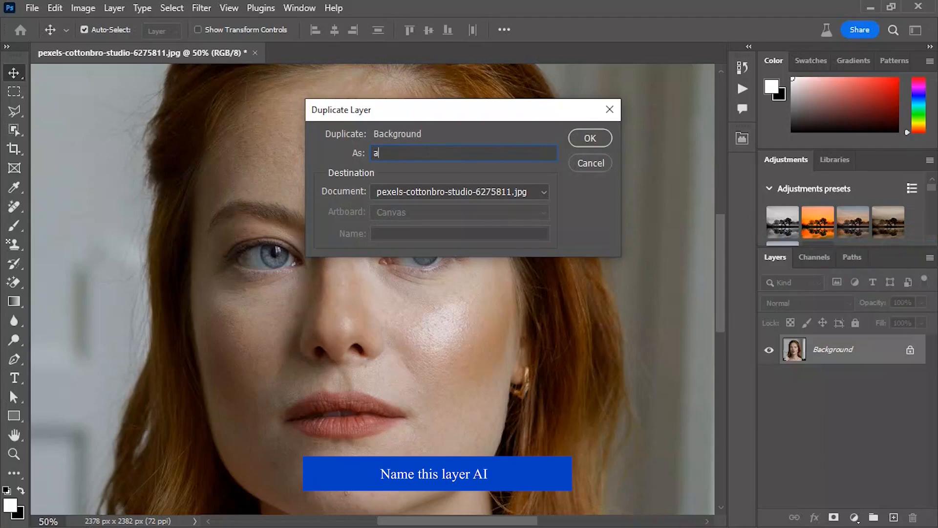
left_click(609, 137)
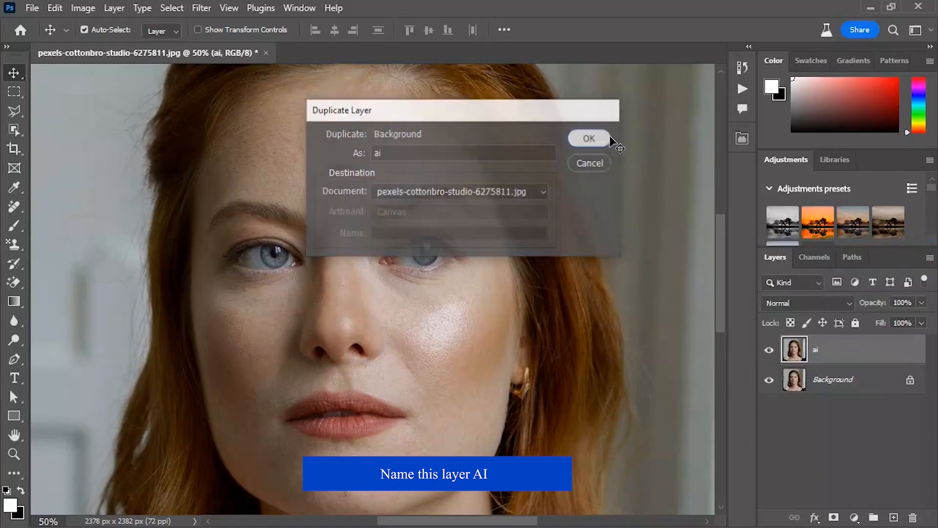
Enable Skin Smoothing in Neural Filters for the ai layer, with Blur at 78 and Smoothness at +50
left_click(203, 11)
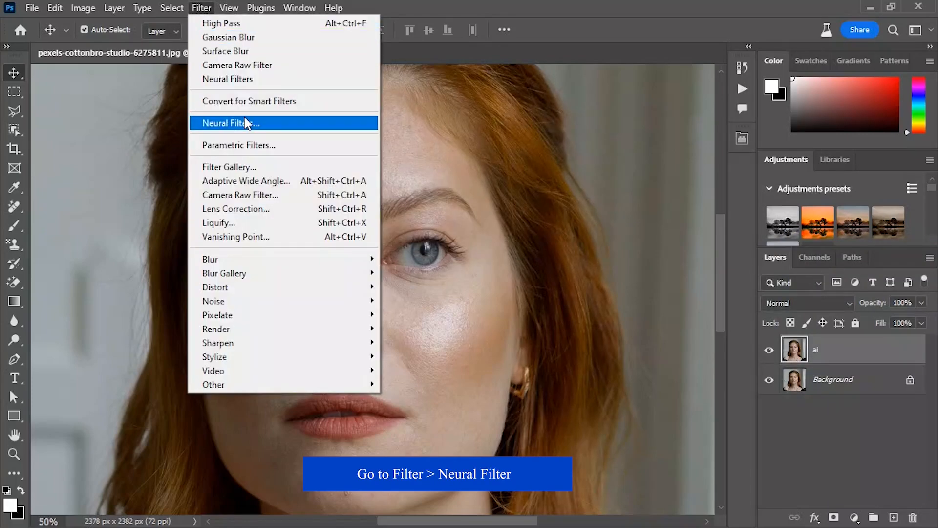
left_click(301, 122)
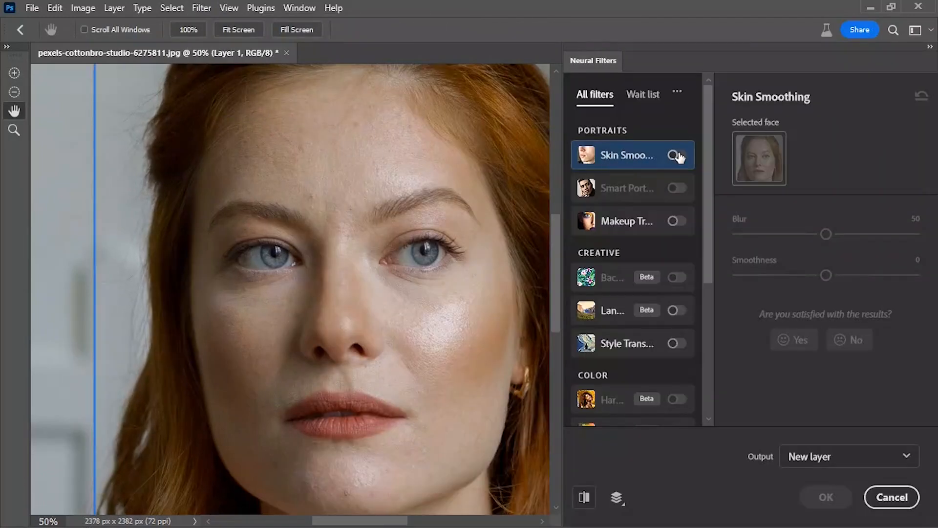
left_click(676, 155)
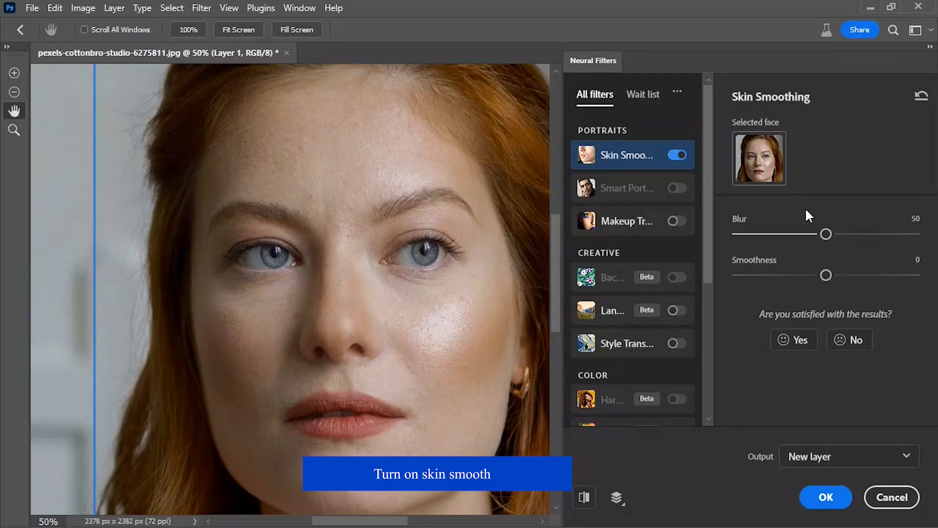
left_click_drag(826, 235, 875, 236)
left_click_drag(826, 275, 920, 279)
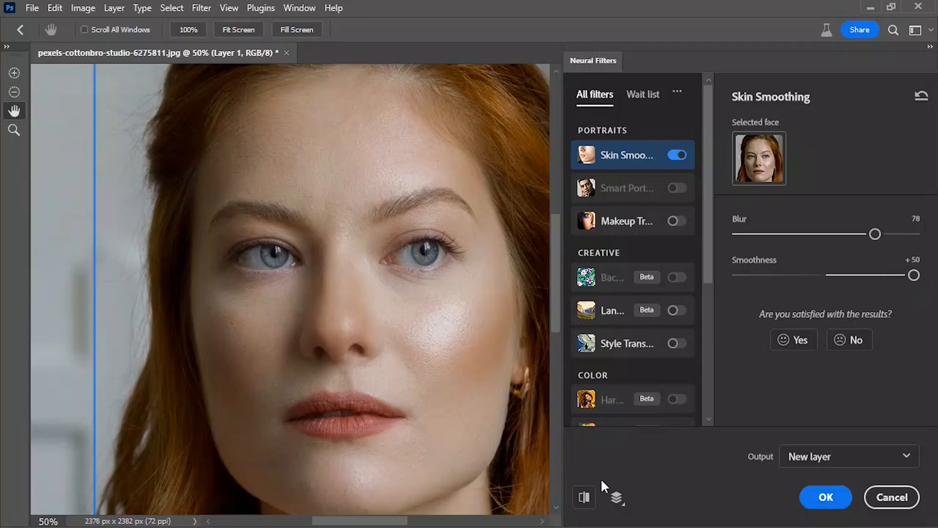
Raise the Skin Smoothing Blur to 91, apply the filter to a new layer and compare the portrait before and after
left_click(581, 497)
left_click(581, 497)
left_click(581, 498)
left_click_drag(875, 235, 903, 236)
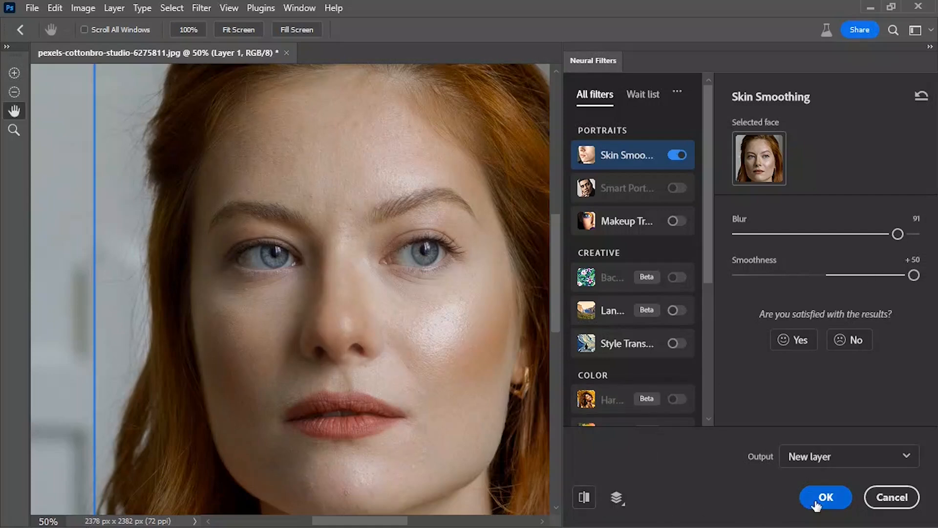
left_click(824, 496)
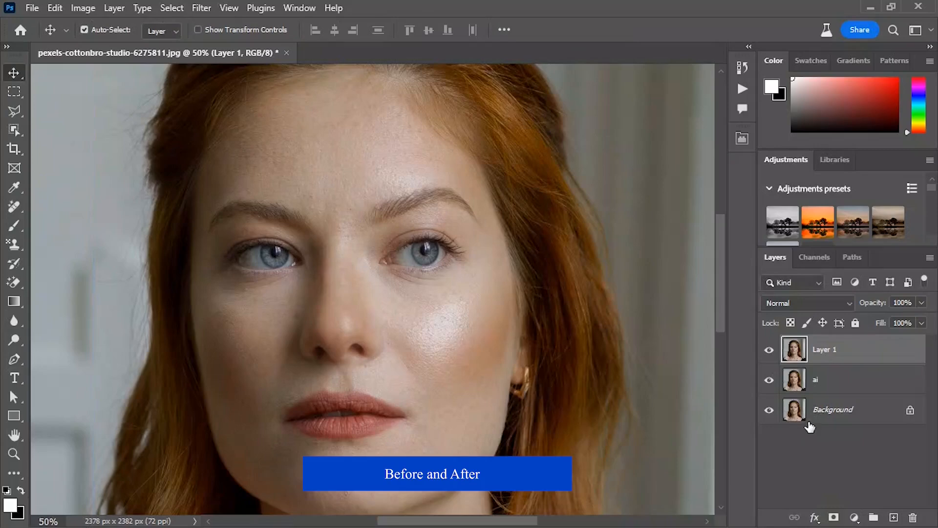
left_click(769, 412, "alt")
left_click(769, 412, "alt")
left_click(769, 412, "alt")
left_click(769, 412, "alt")
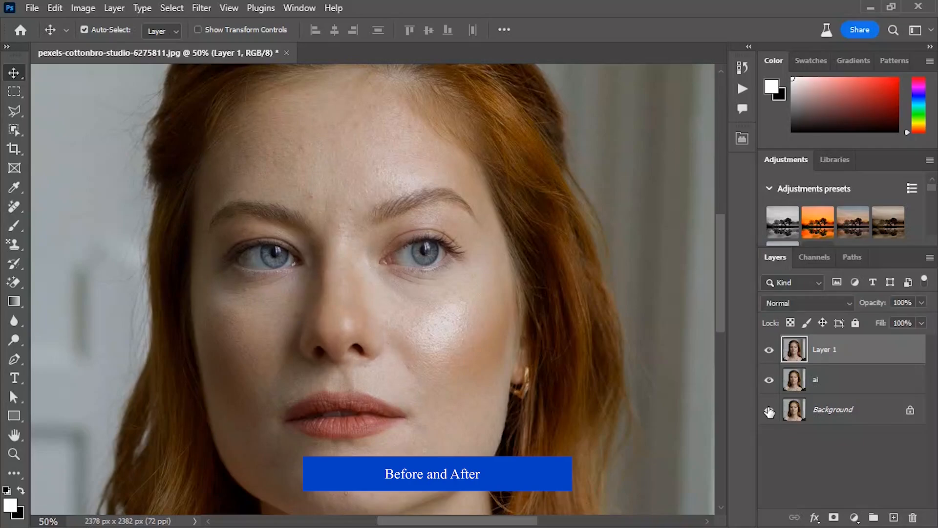